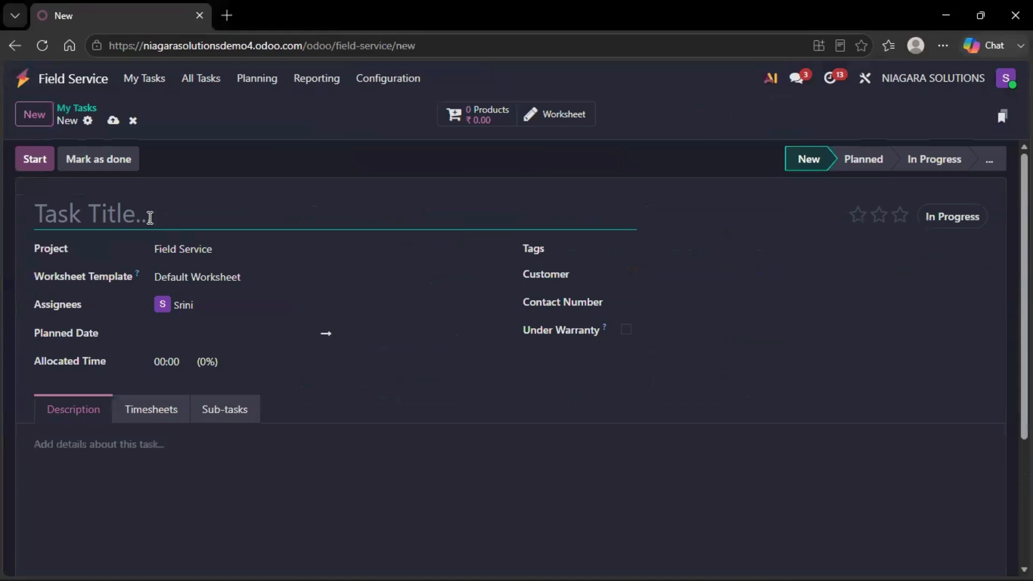
Title the new task SERVICE WORK and plan it for 20 July 2026, from 10:00 pm to 11:00 pm
text(SERVICE )
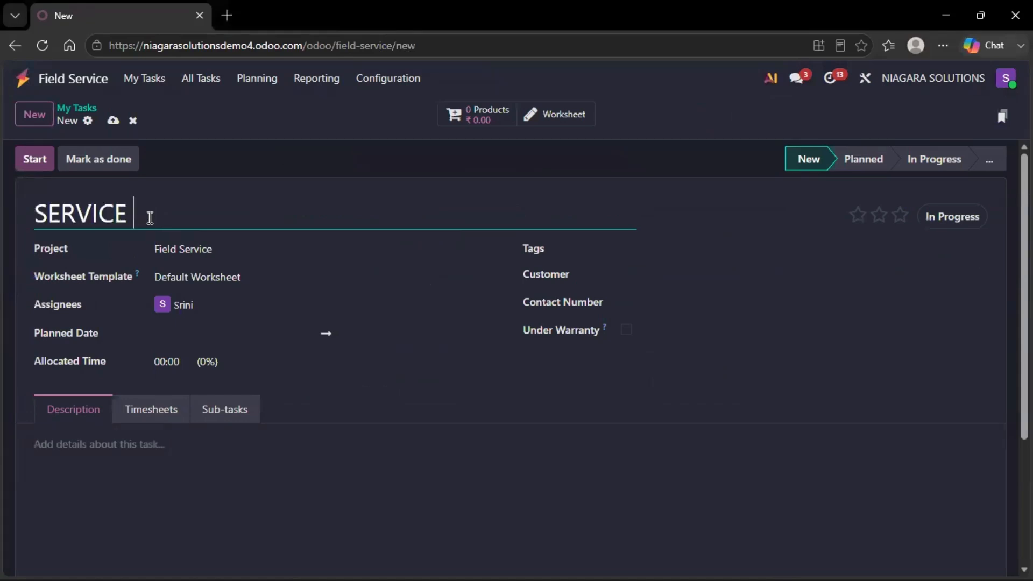
text(WORK)
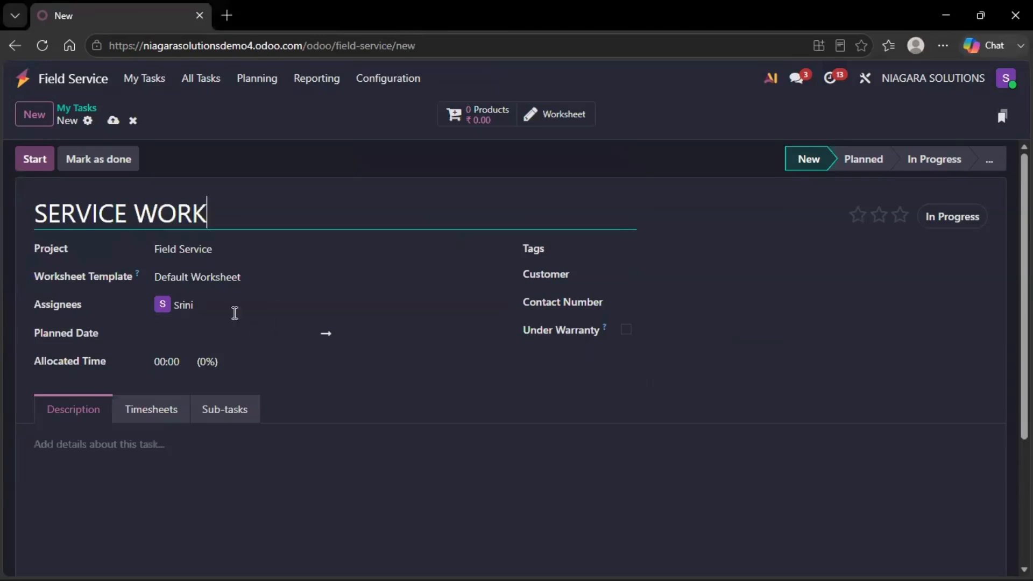
click(217, 339)
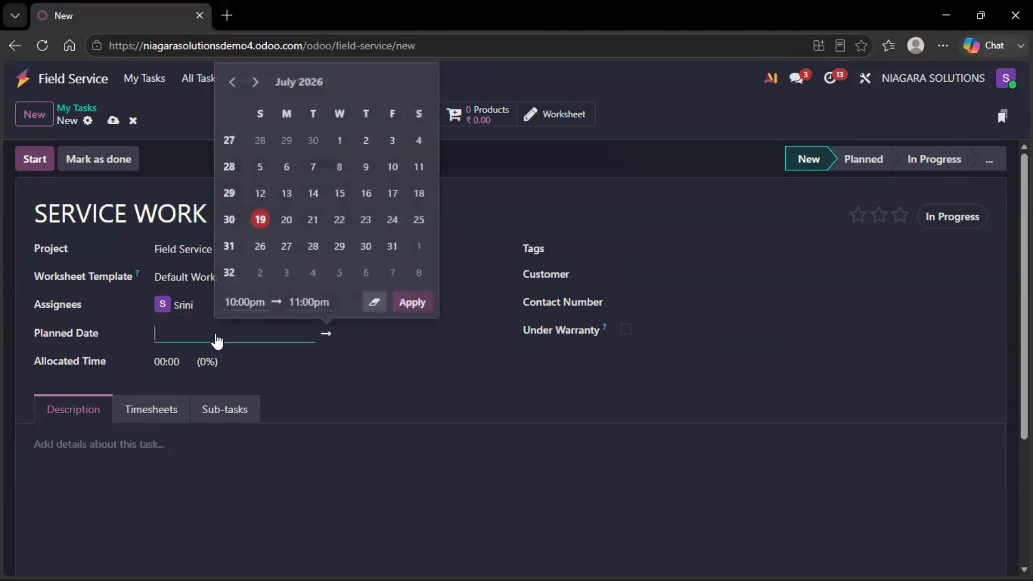
click(287, 219)
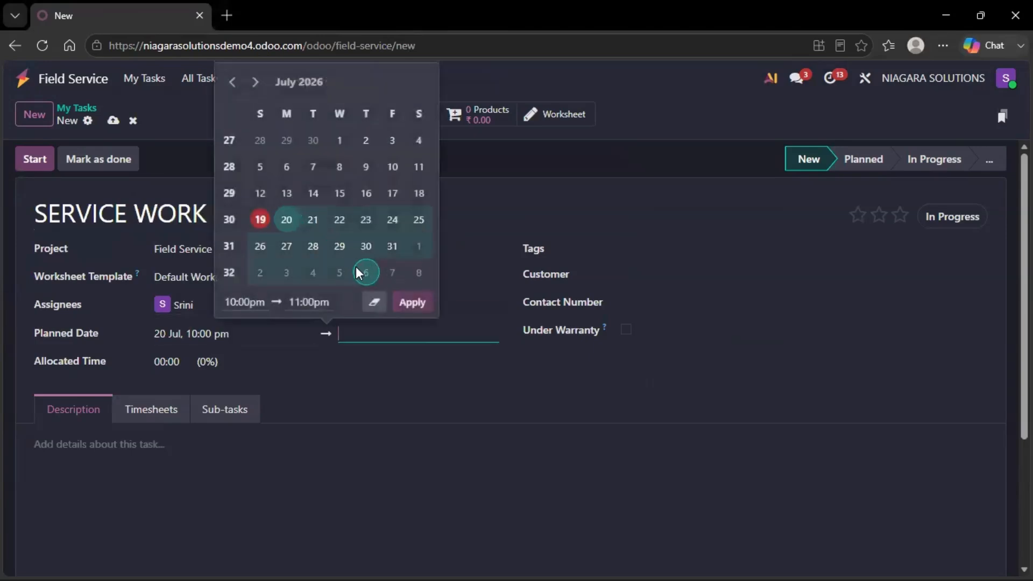
click(404, 303)
click(374, 339)
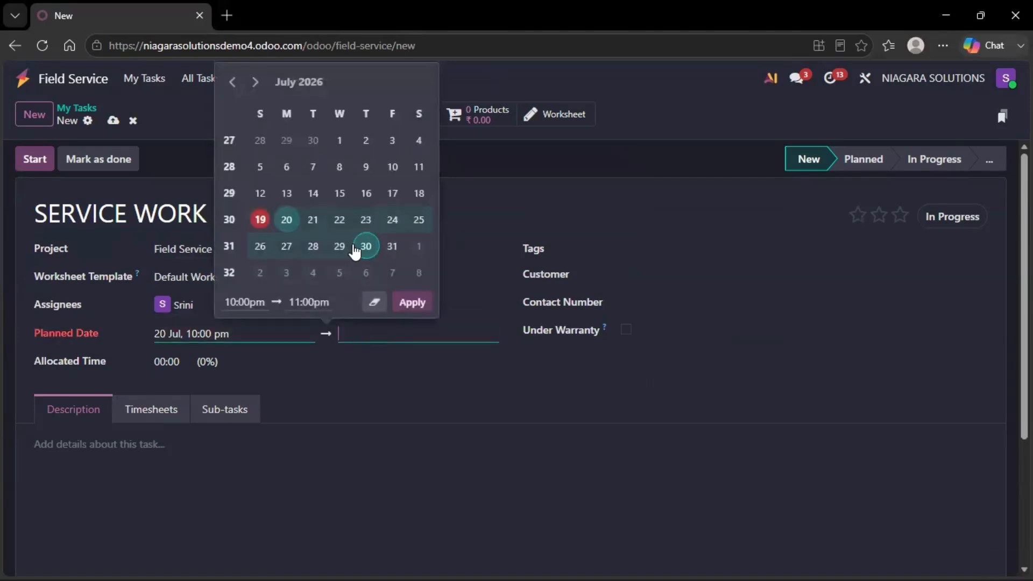
click(287, 220)
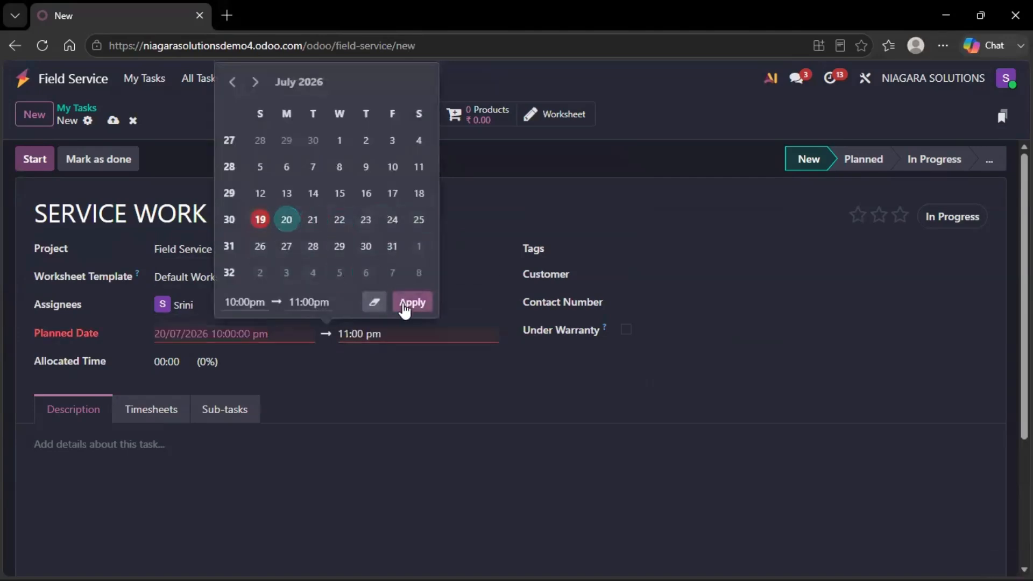
click(407, 303)
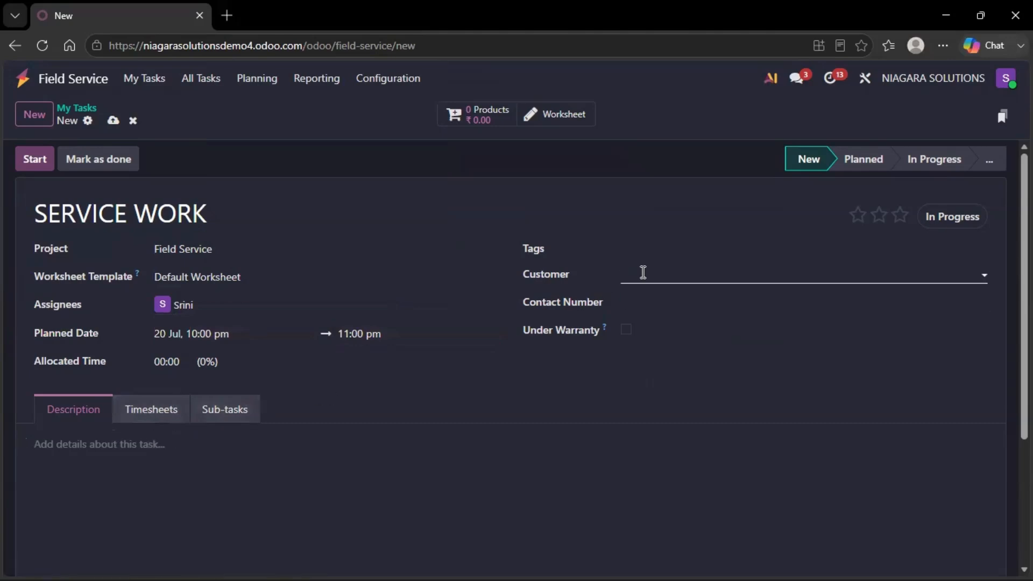
Assign the existing customer contact to the task and save the record
click(645, 278)
click(668, 300)
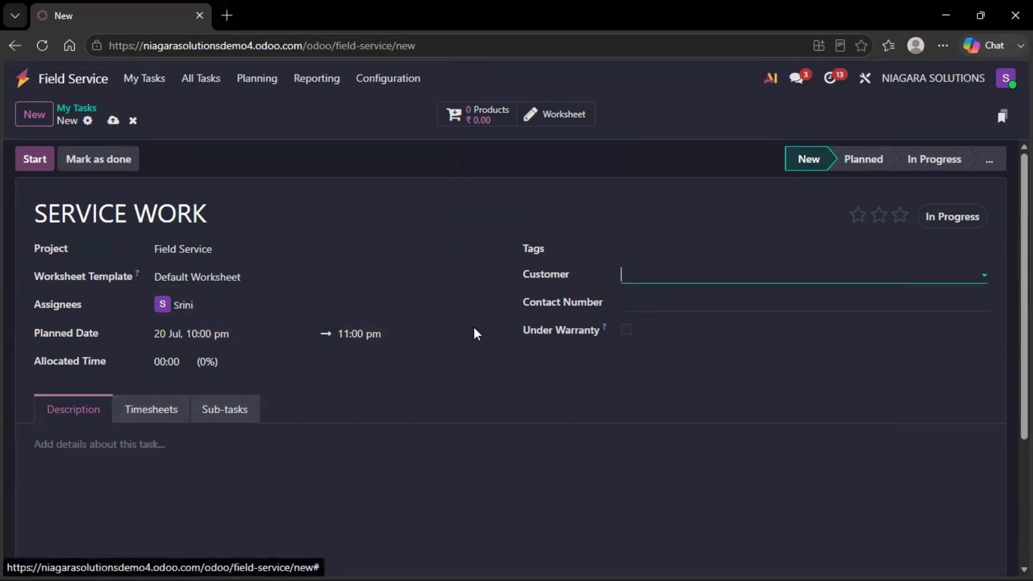
click(156, 473)
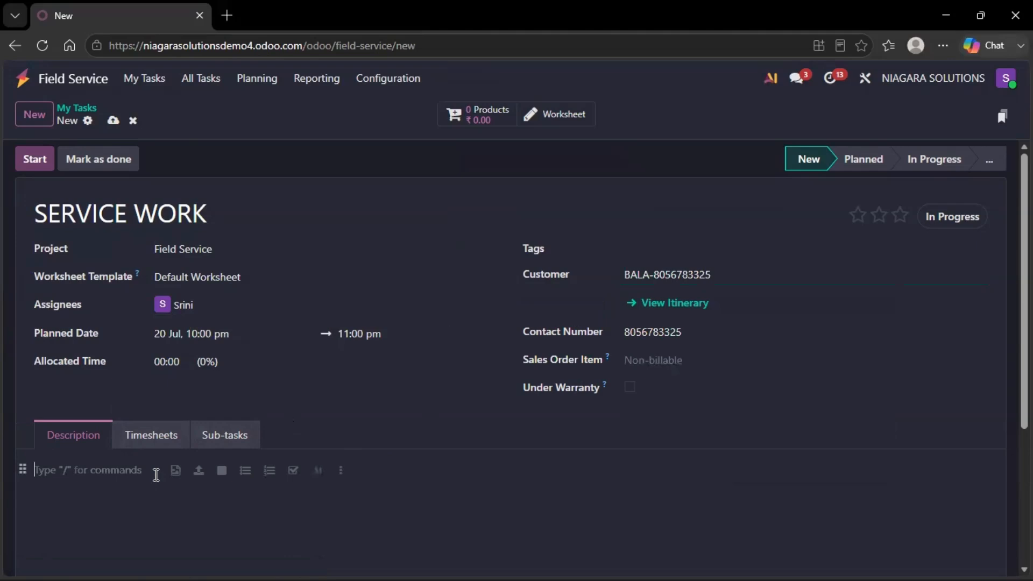
click(113, 120)
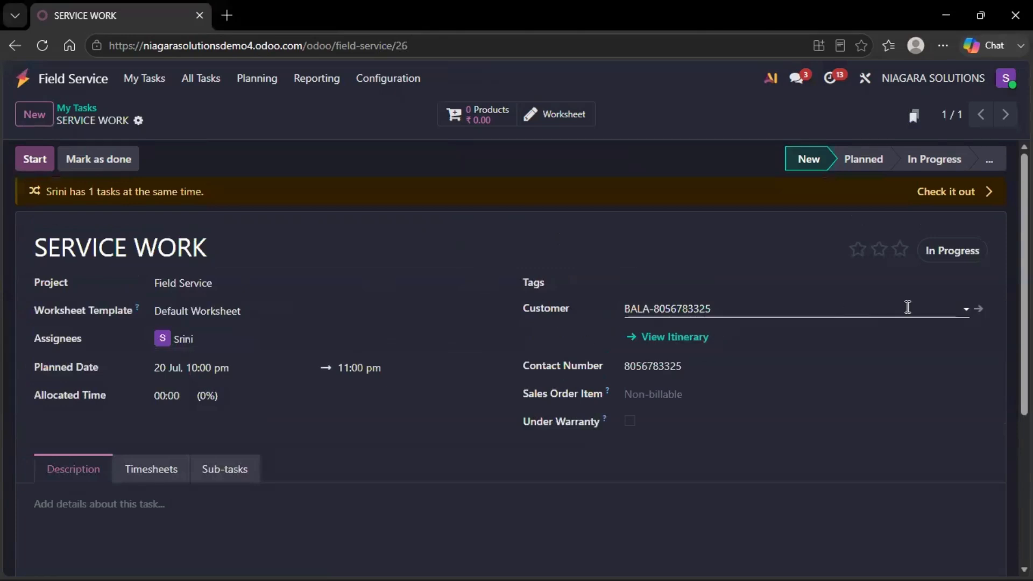
Move the task to the In Progress stage and start its timer
click(950, 264)
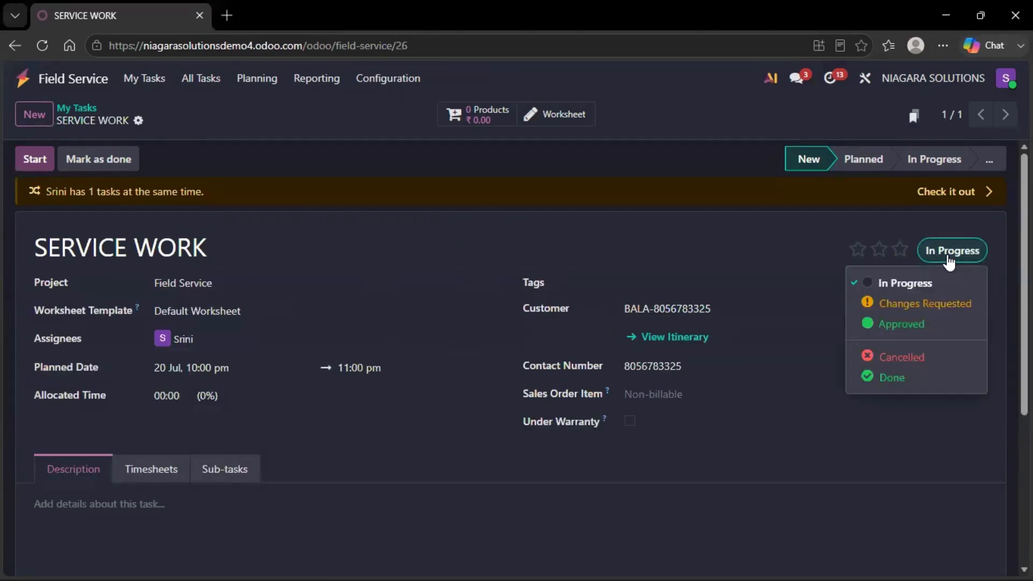
click(935, 159)
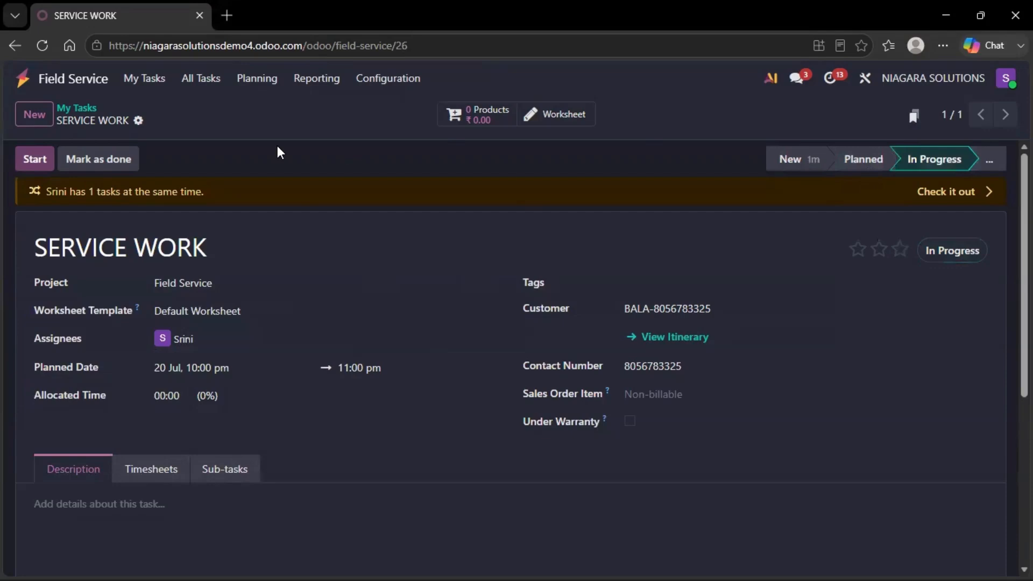
click(35, 160)
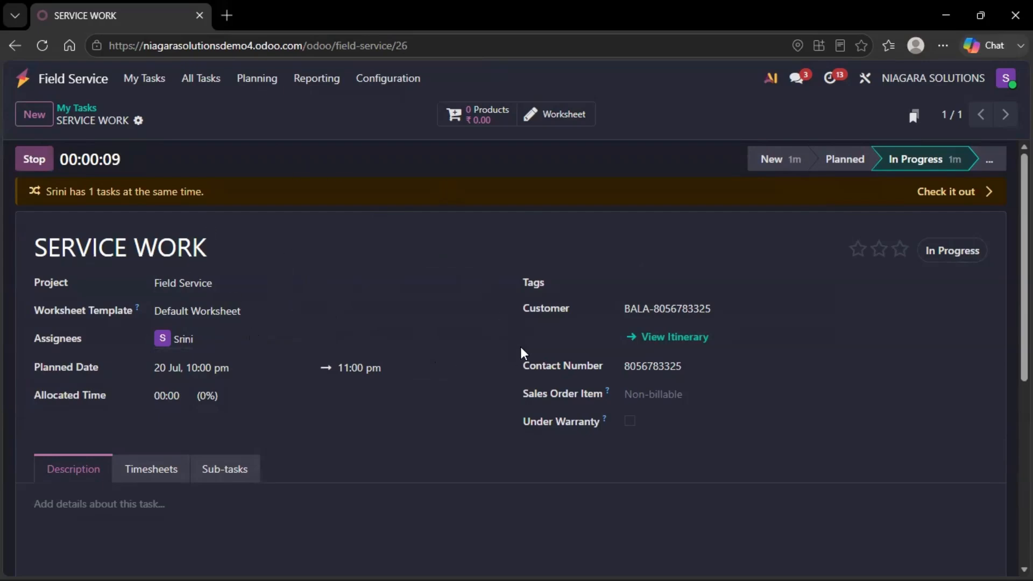
Open the task's product catalog and browse the categories through to SPARES
click(473, 116)
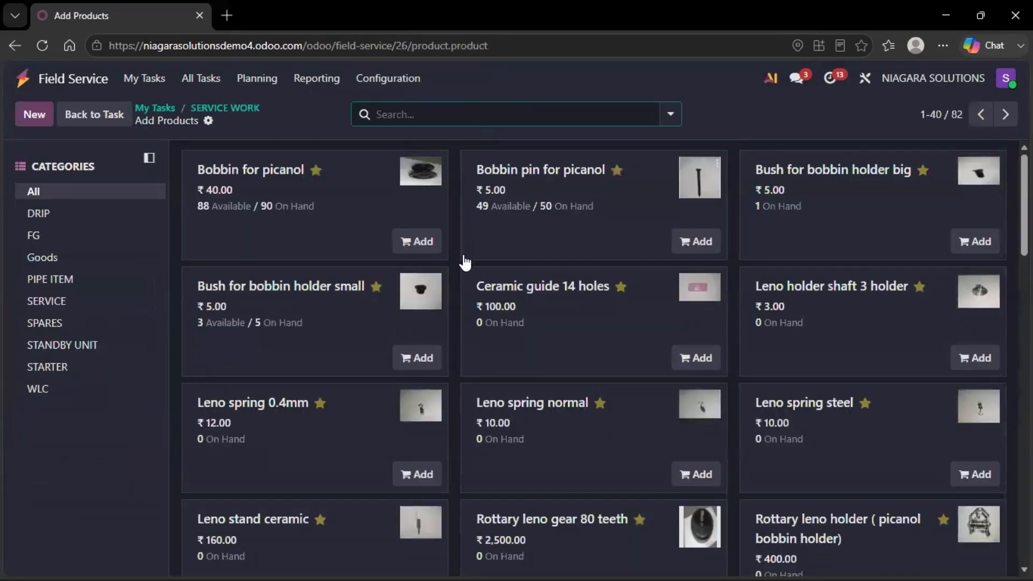
click(48, 218)
click(50, 236)
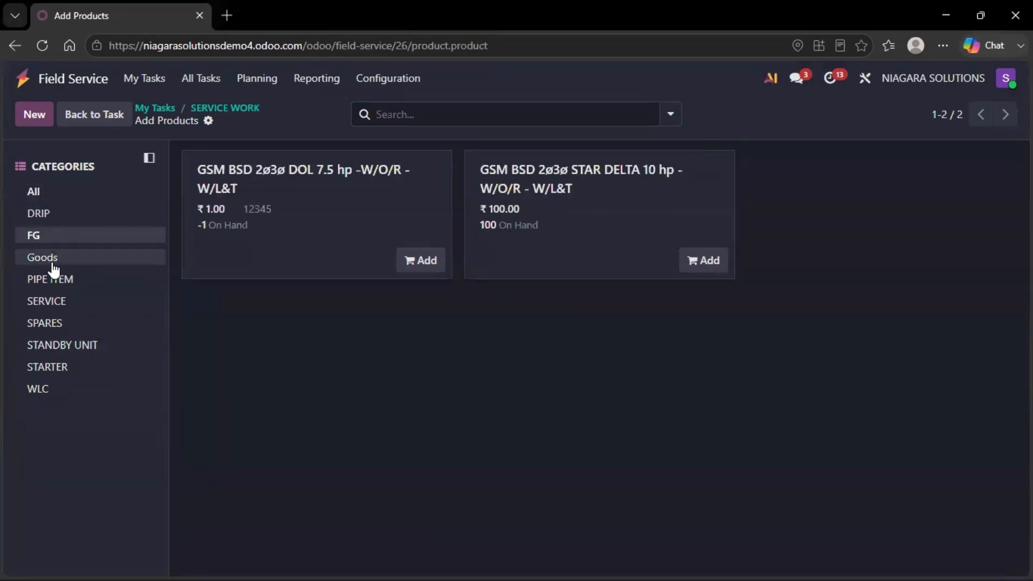
click(51, 261)
click(58, 305)
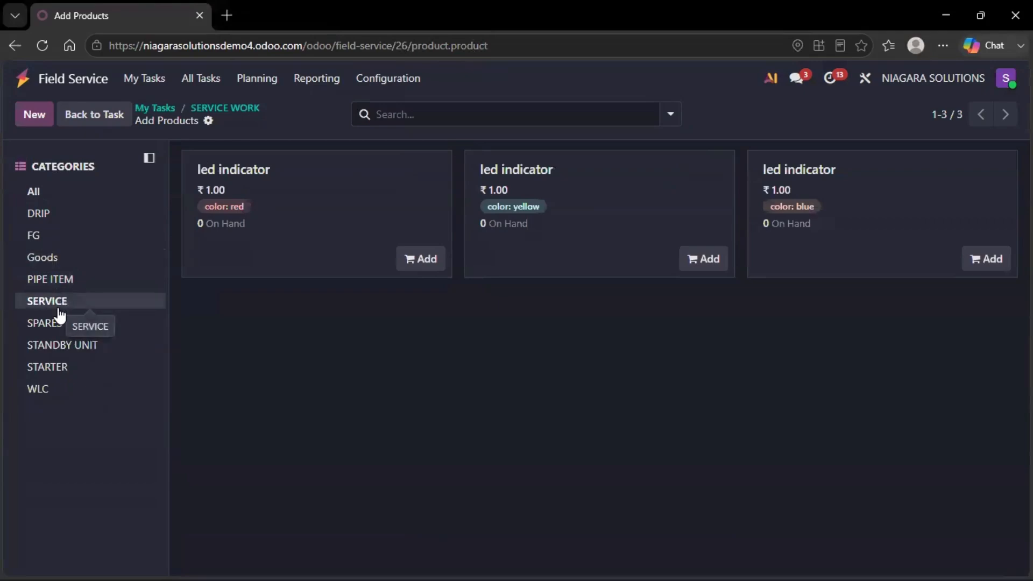
click(56, 323)
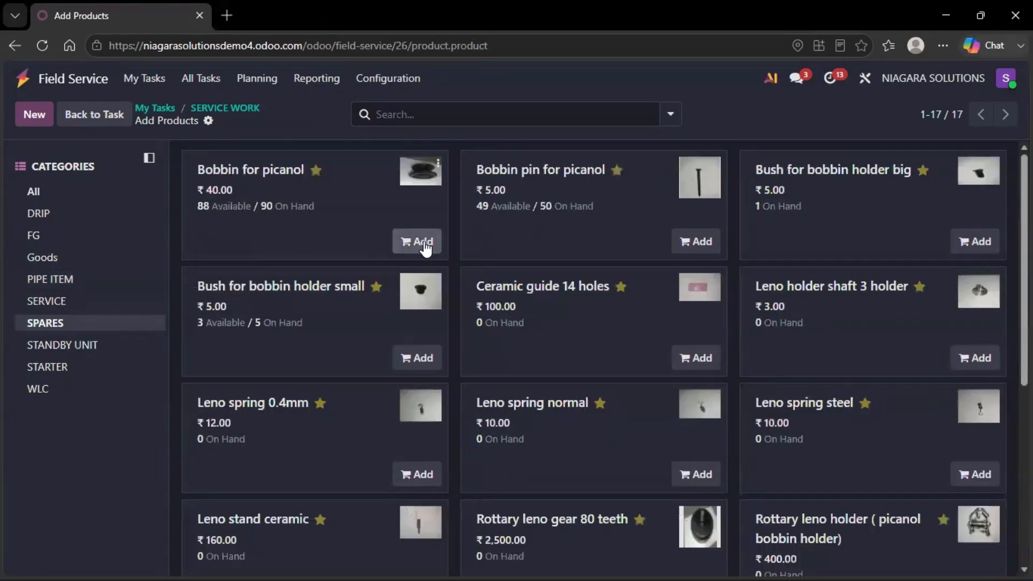
Add two BCH 16A Coon 4pole Contactors, two Leno stand ceramic and one BCH 2 Pole Cont.,16A 220V-N to the task
scroll(418, 357, down, 6)
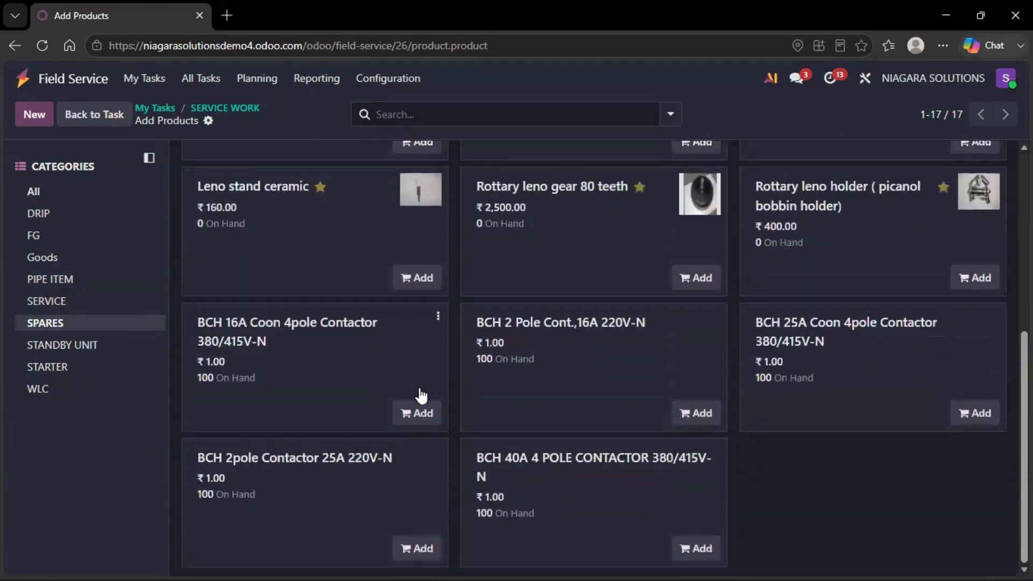
click(418, 413)
click(420, 277)
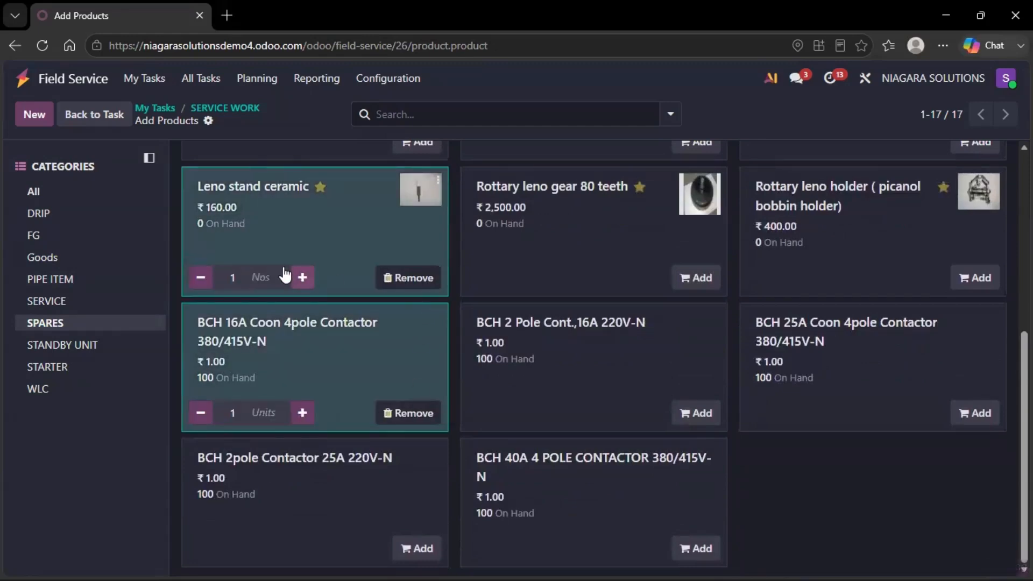
click(302, 278)
click(698, 415)
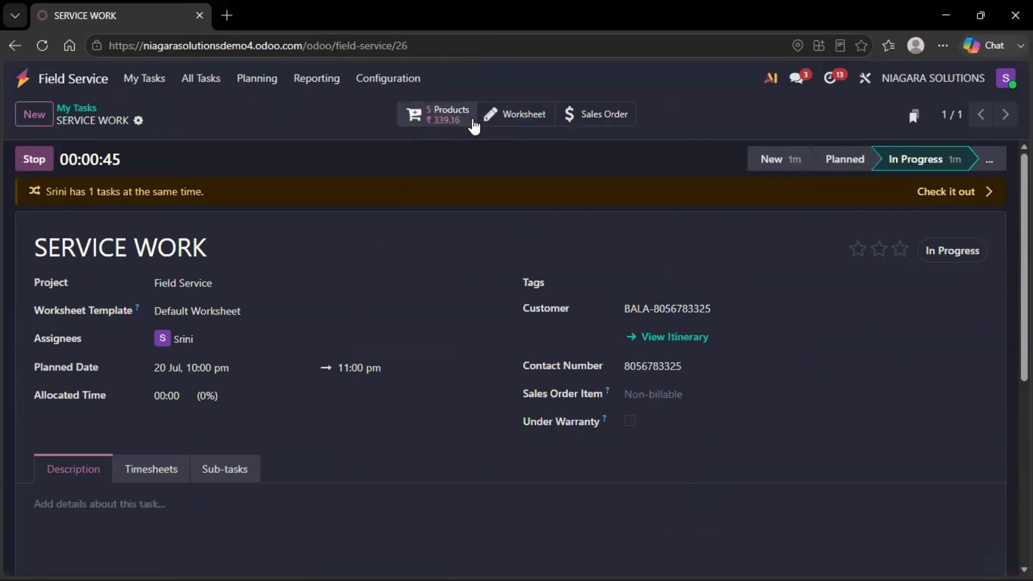
Check the products added to the task in the catalog and return to the SERVICE WORK task
click(456, 119)
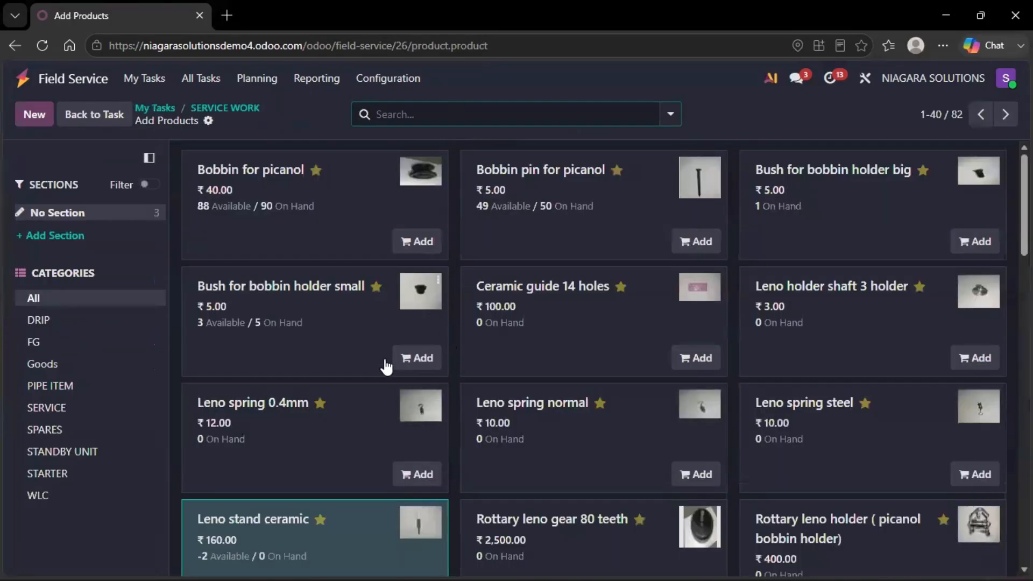
scroll(385, 364, down, 5)
scroll(385, 366, down, 3)
scroll(386, 366, up, 7)
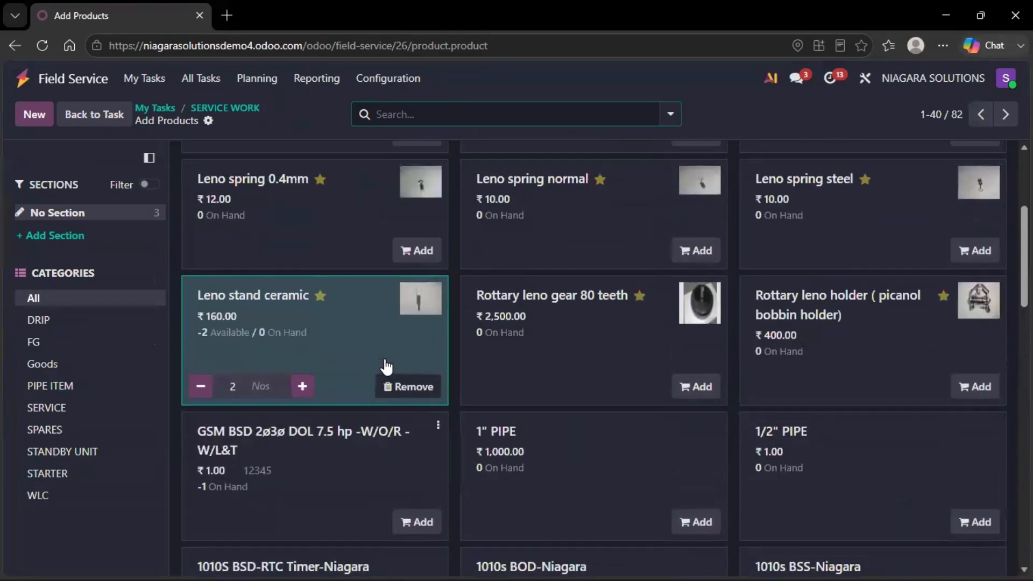
click(221, 109)
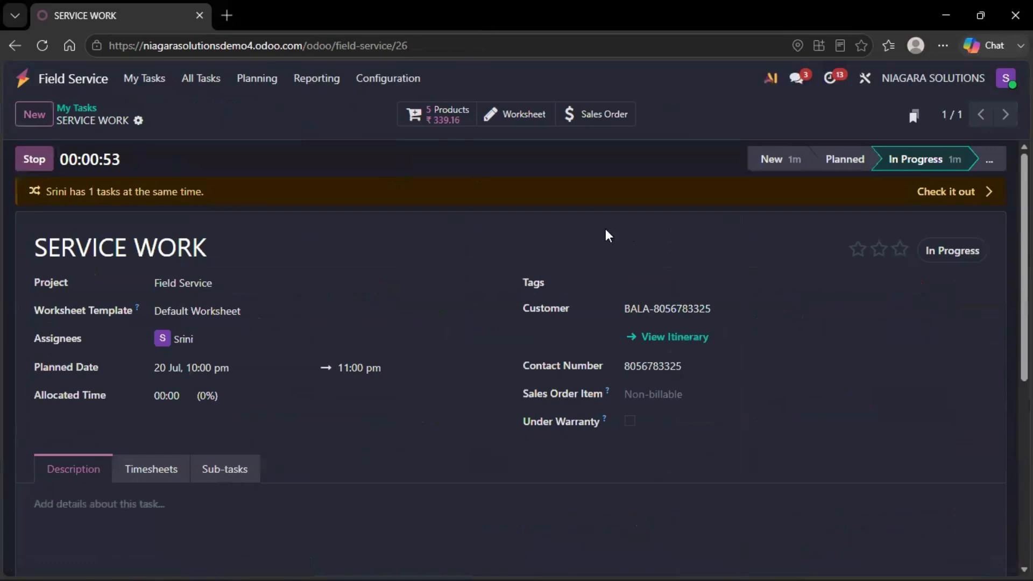
Stop the task timer and log 00:15 as the time spent
click(35, 159)
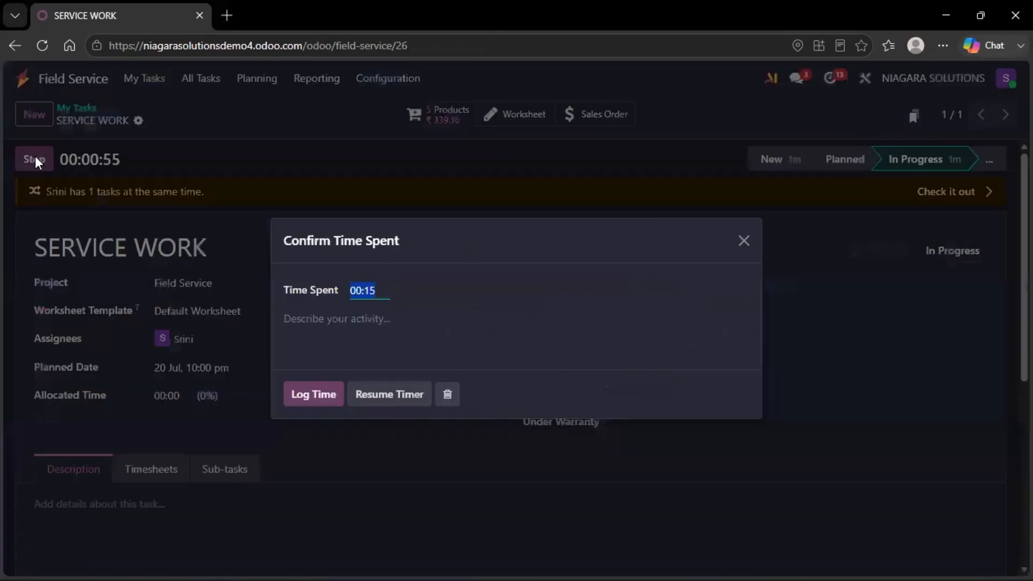
click(319, 403)
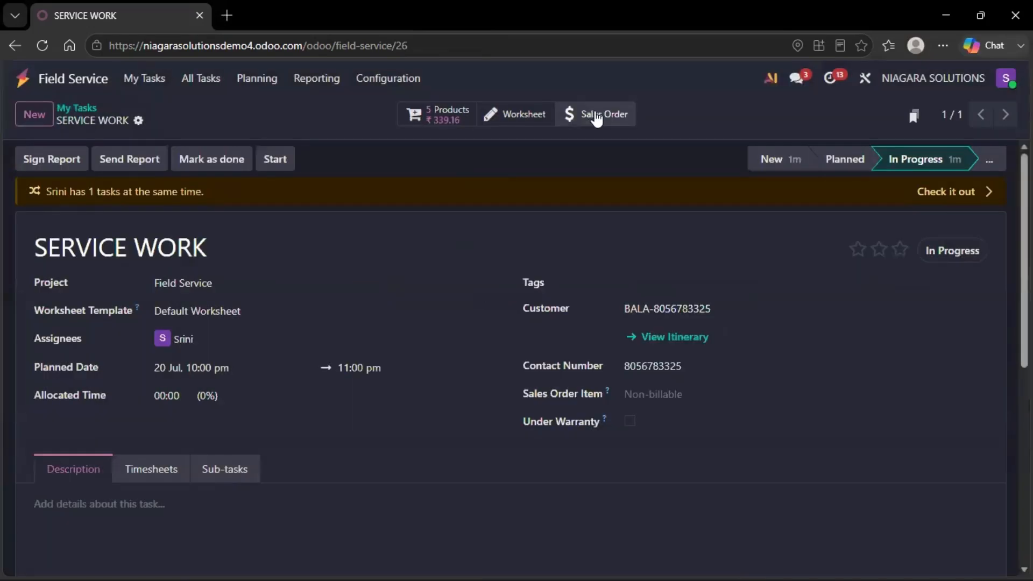
In the task's sales order, set the unit price of the BCH 16A contactor to 40 and the BCH 2 Pole contactor to 100, and save
click(597, 115)
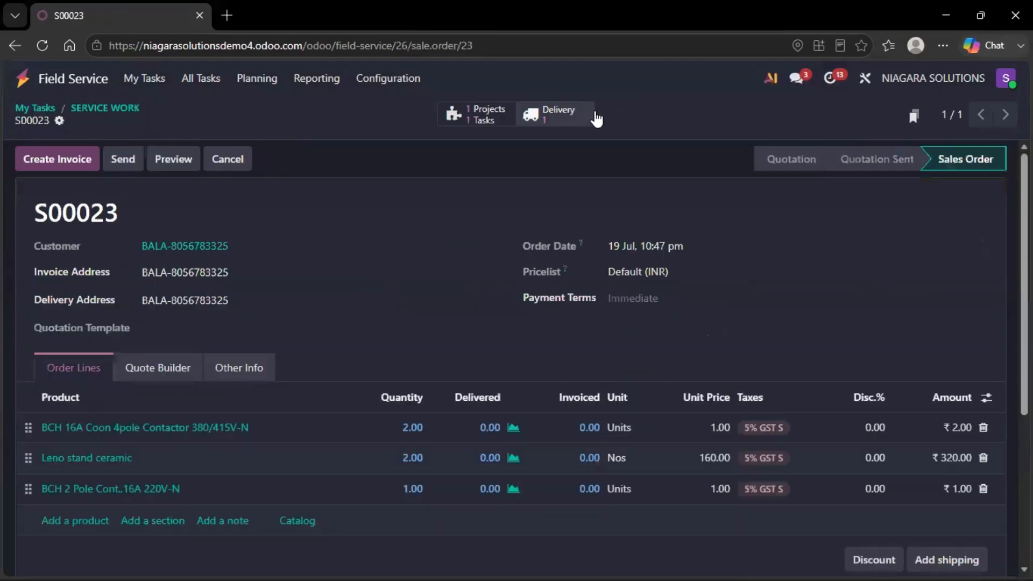
scroll(496, 264, down, 2)
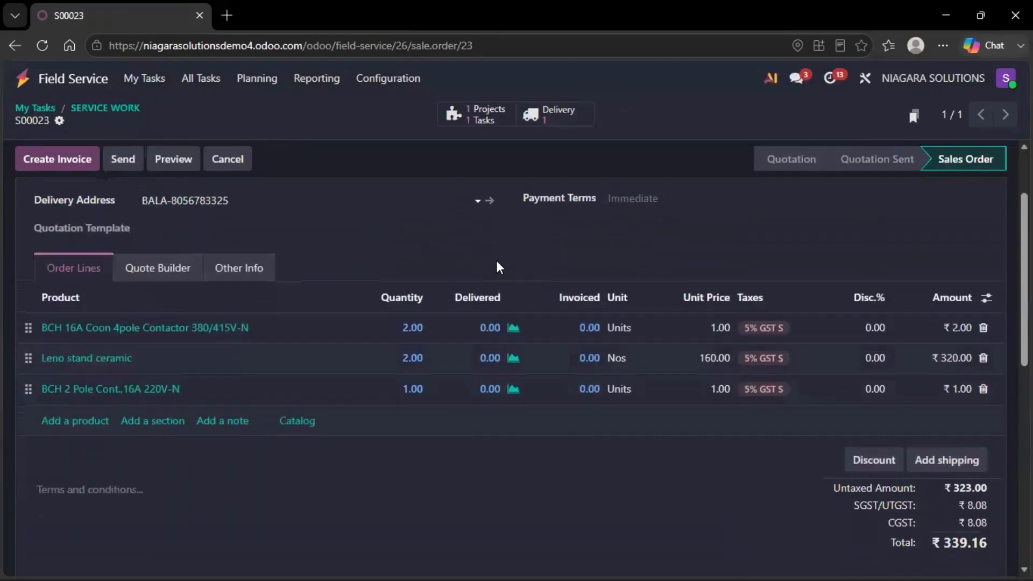
scroll(496, 264, up, 2)
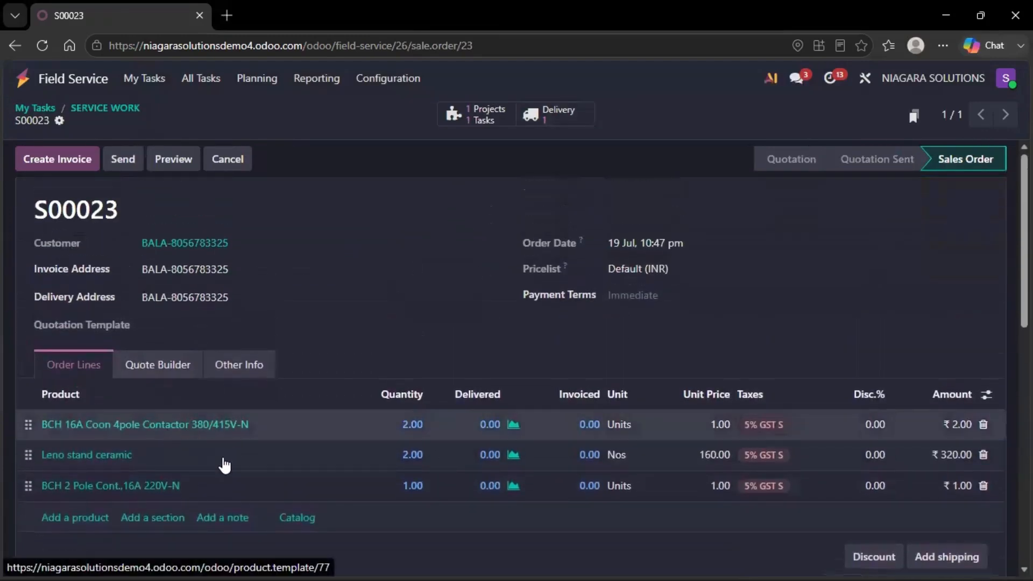
scroll(310, 466, down, 2)
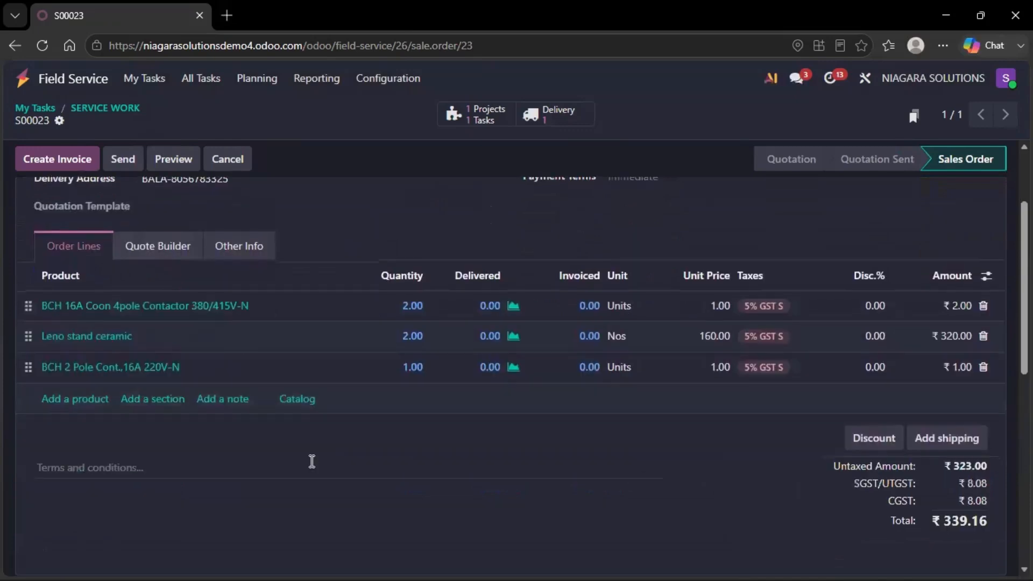
scroll(312, 462, up, 2)
scroll(462, 438, down, 2)
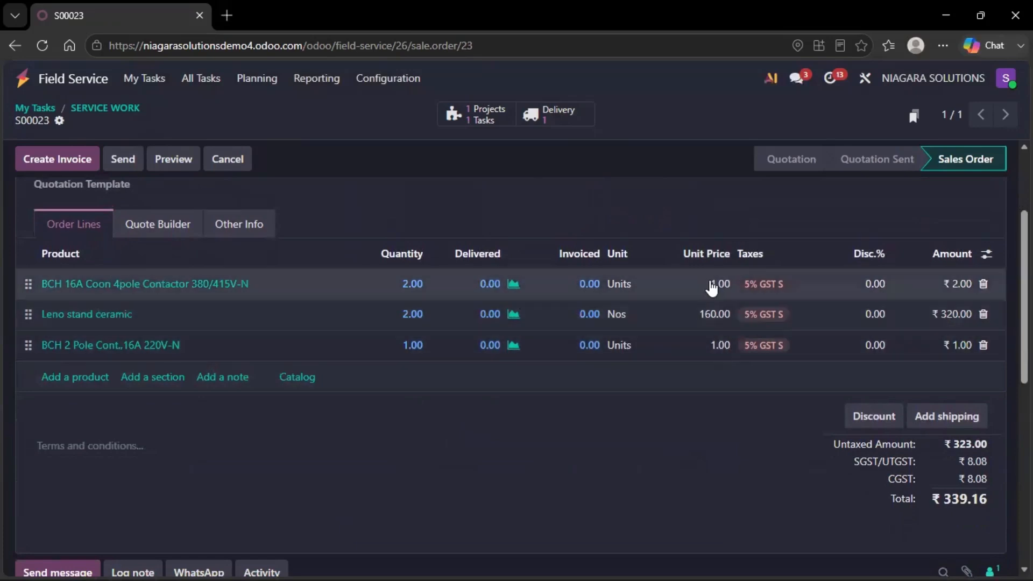
click(712, 286)
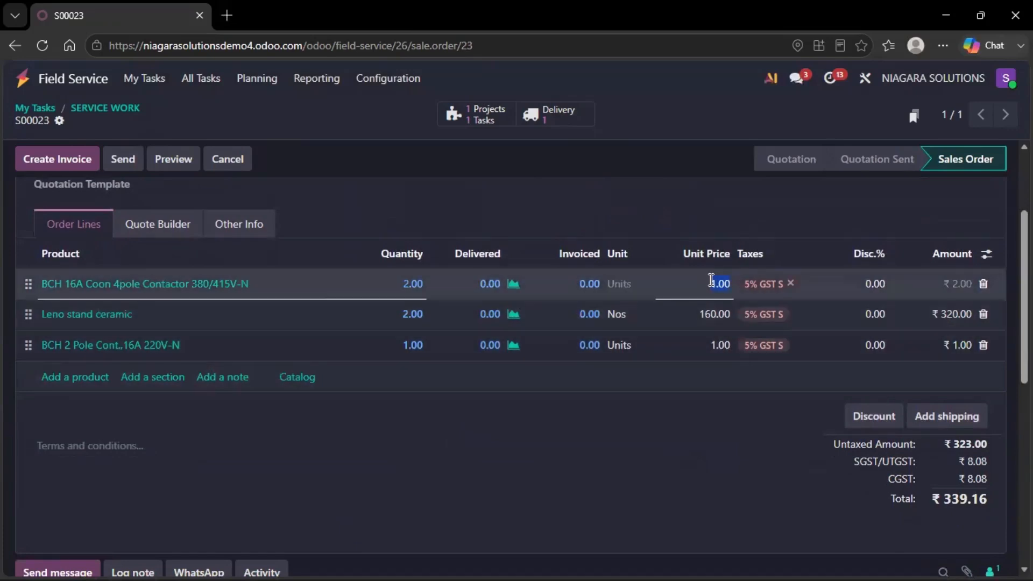
text(40)
click(717, 346)
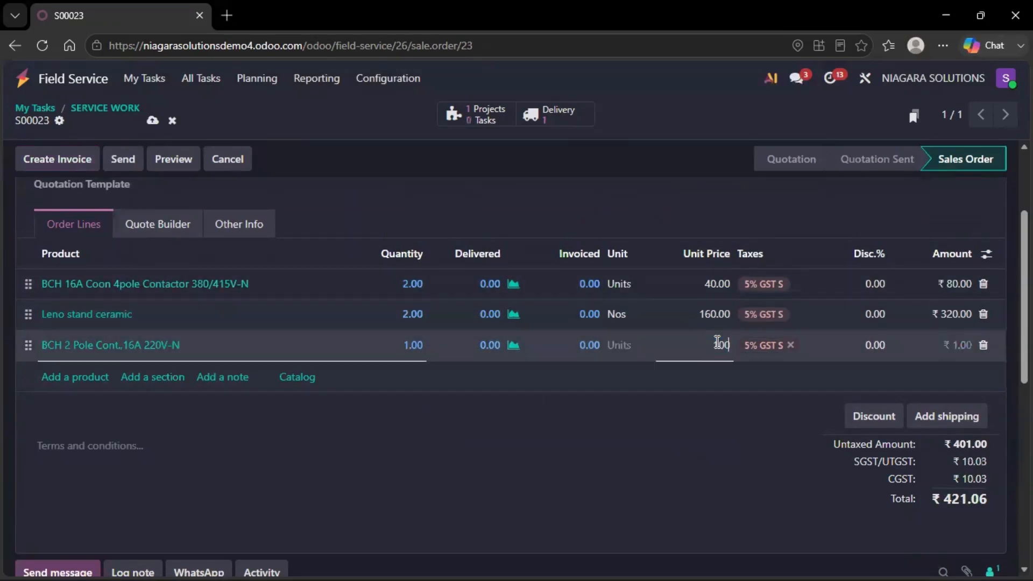
click(719, 191)
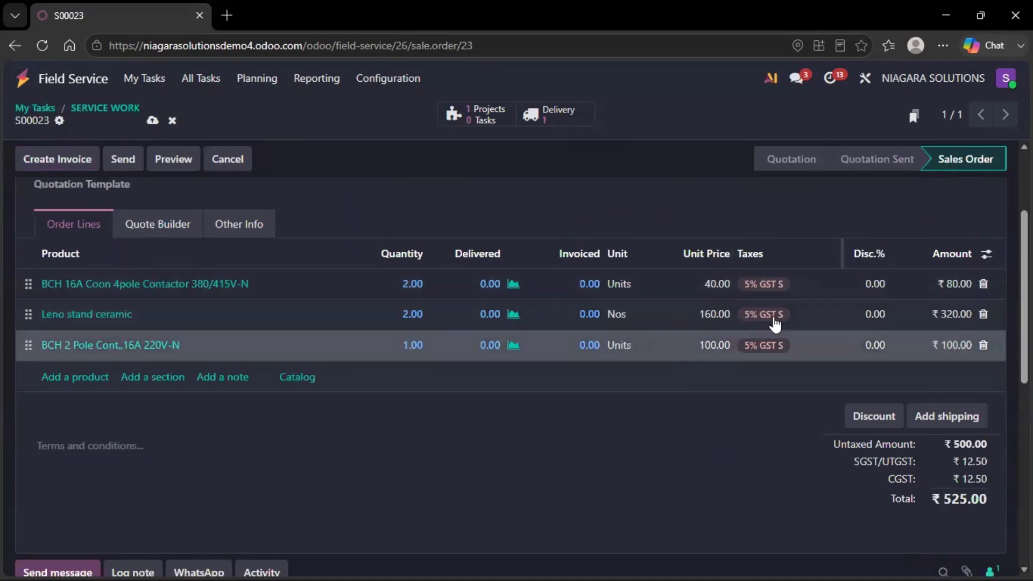
click(152, 123)
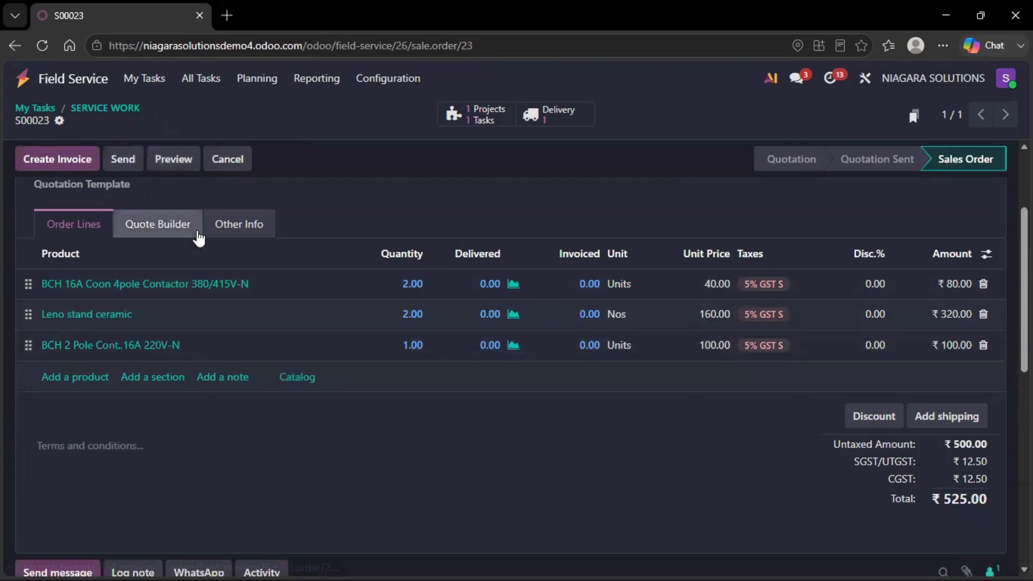
scroll(198, 237, up, 3)
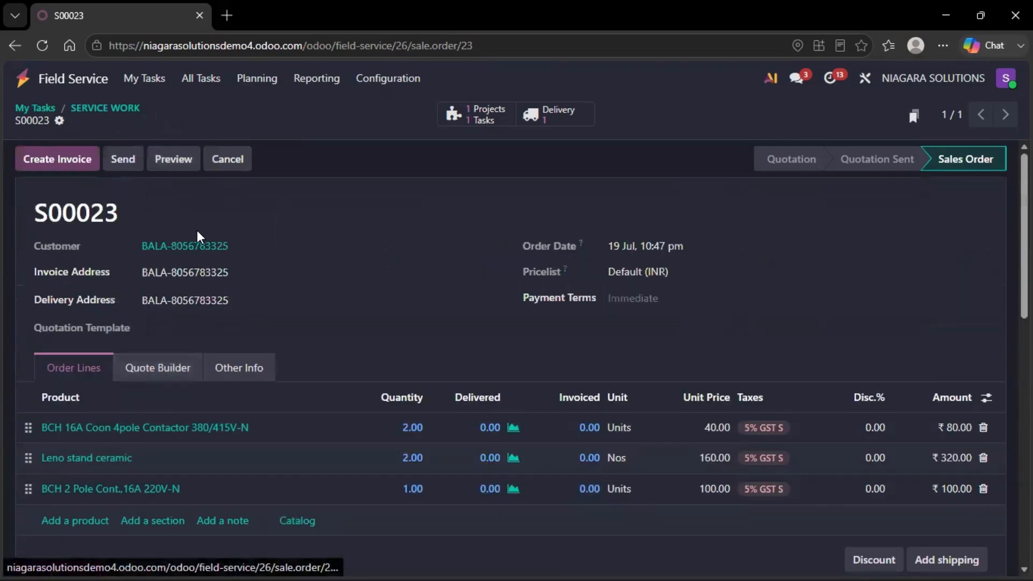
Email the sales order confirmation with its PDF to the customer and look over the order lines
click(124, 158)
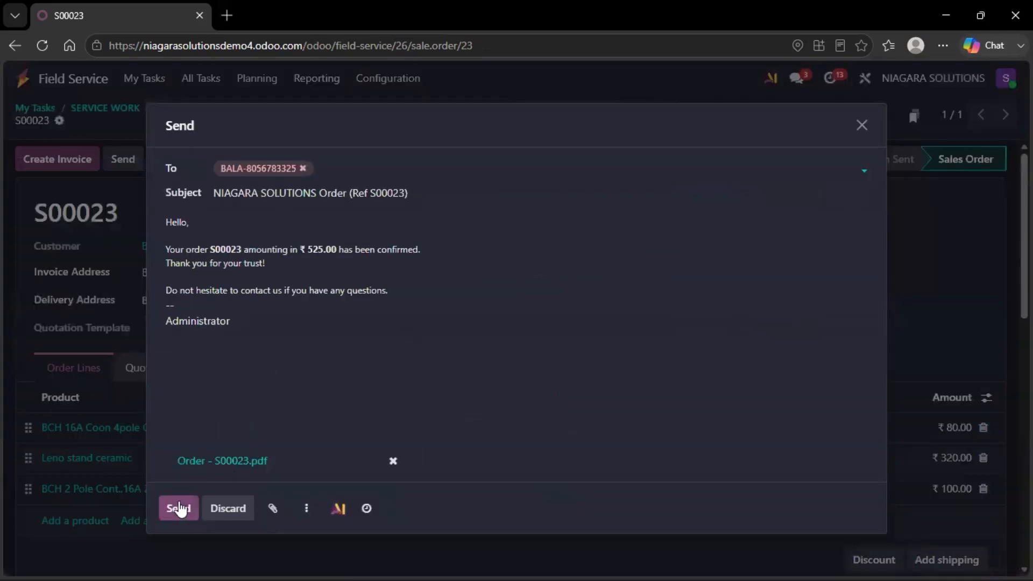
click(173, 509)
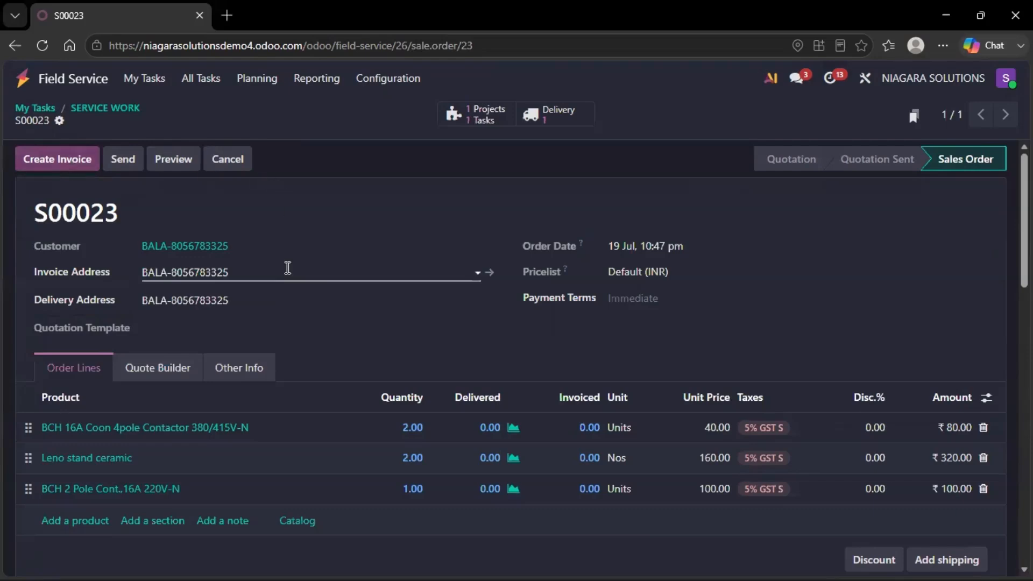
scroll(286, 268, down, 3)
scroll(288, 276, up, 3)
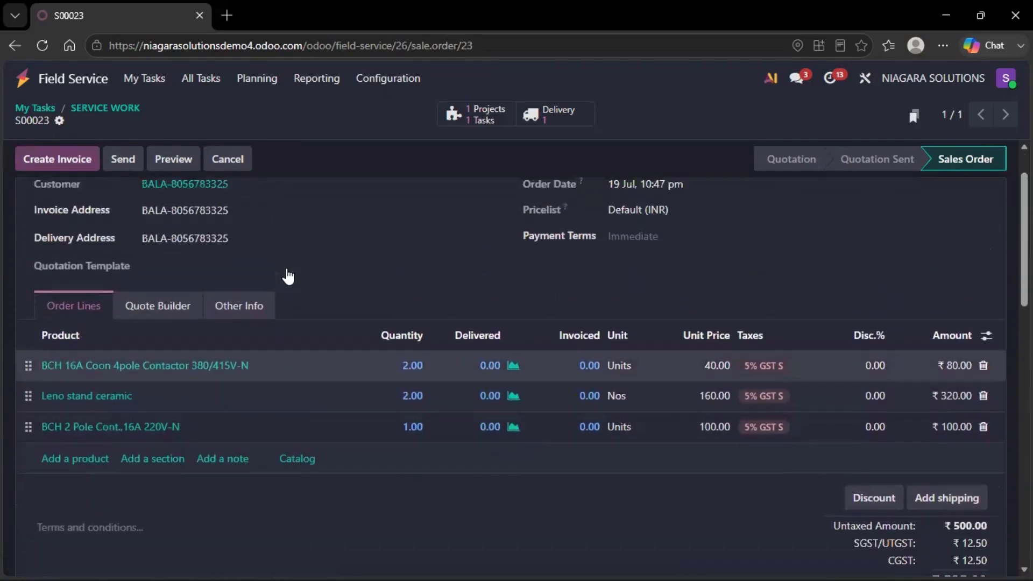
Create a regular draft invoice from the sales order and confirm it
click(63, 163)
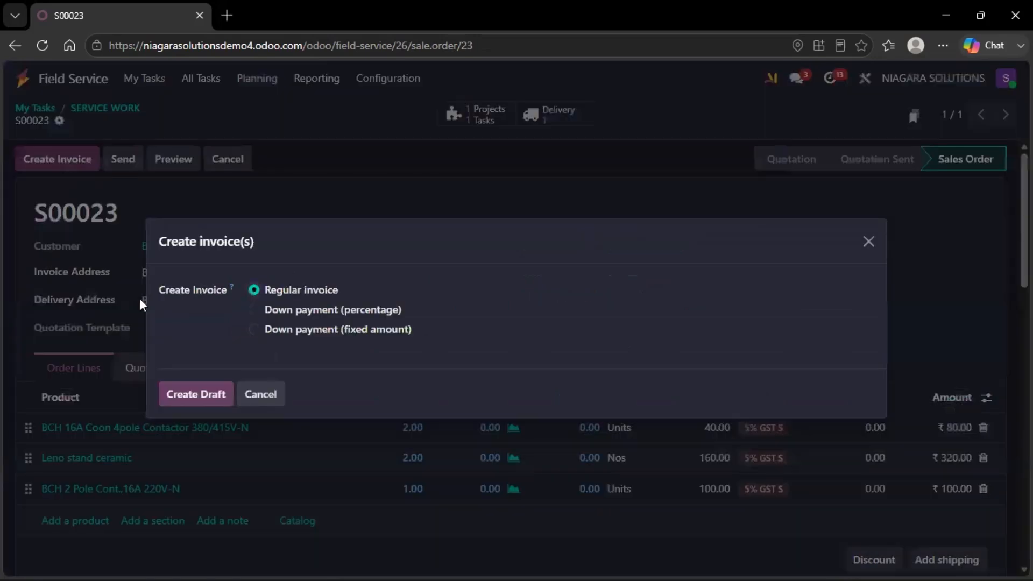
click(193, 390)
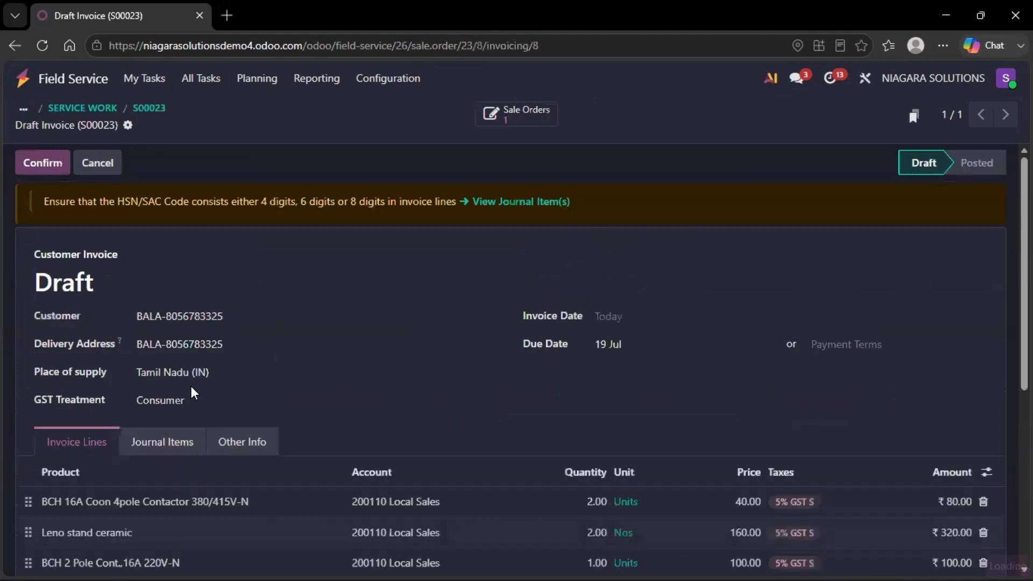
click(43, 163)
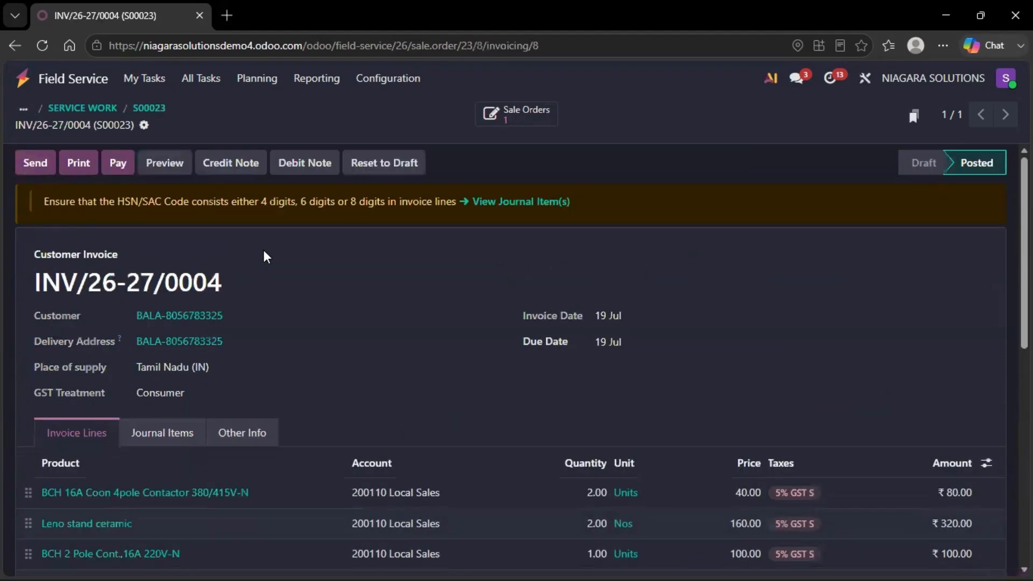
Send the confirmed invoice to the customer by email with its PDF attached and check the message log
drag(234, 280, 30, 265)
click(294, 111)
click(37, 164)
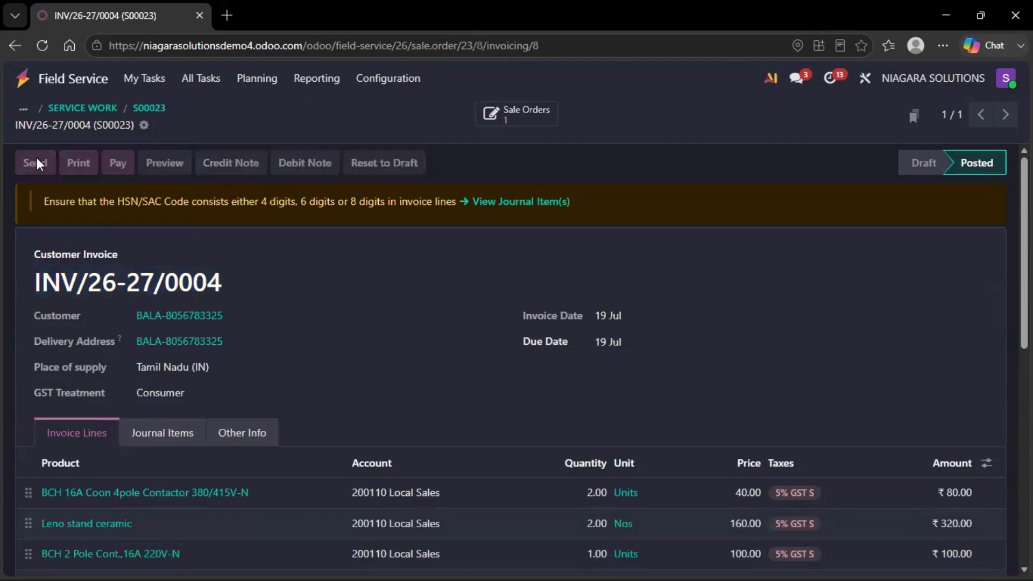
click(181, 492)
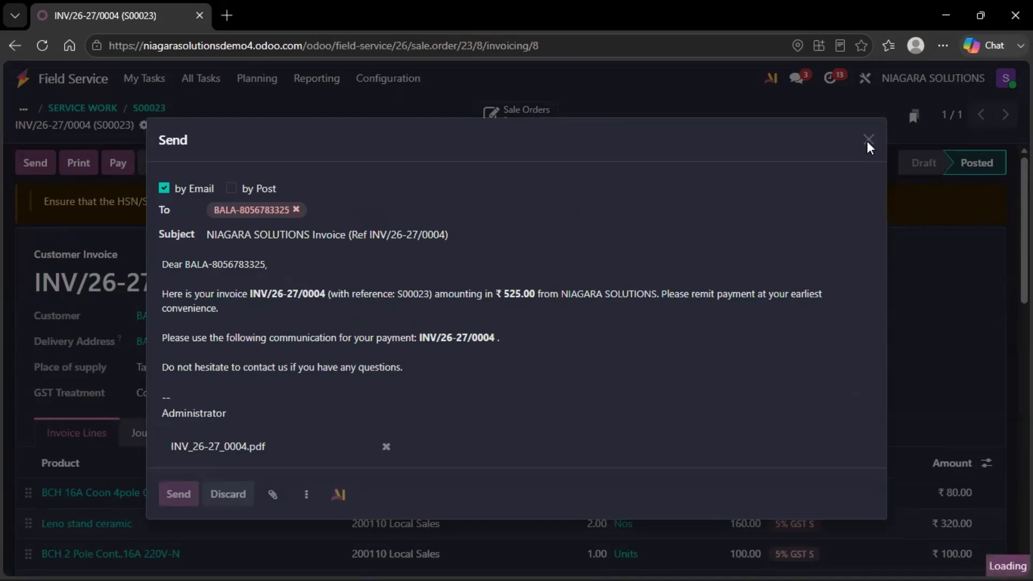
scroll(715, 204, down, 4)
scroll(716, 207, down, 10)
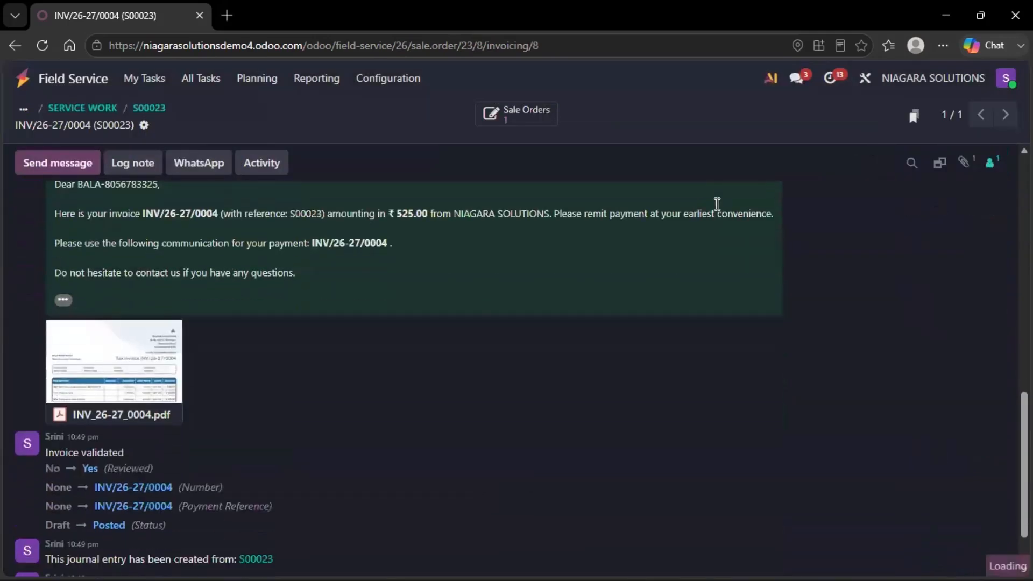
Mark the SERVICE WORK task as done and check its timesheet entries
click(103, 108)
scroll(470, 358, down, 10)
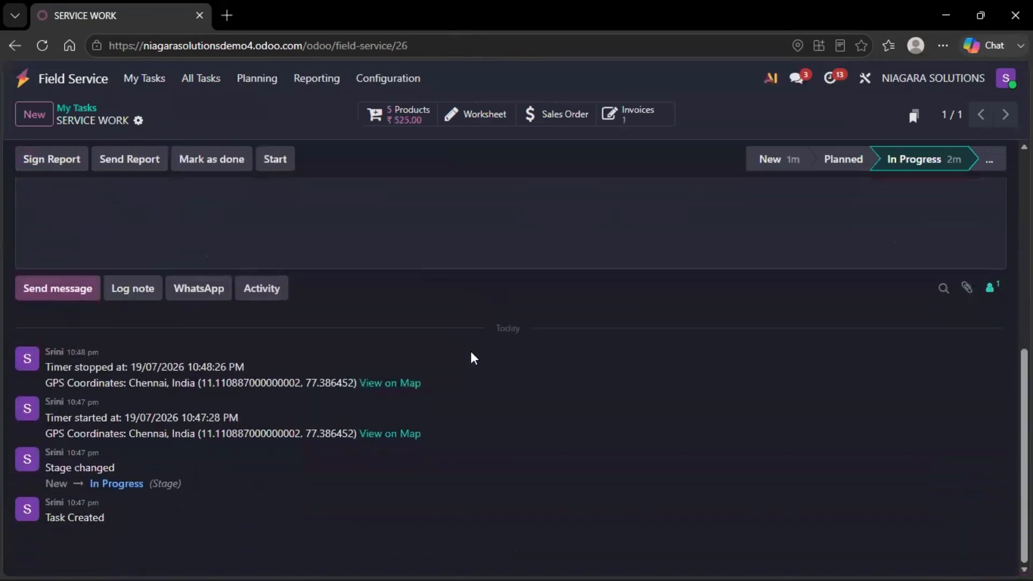
scroll(471, 358, up, 10)
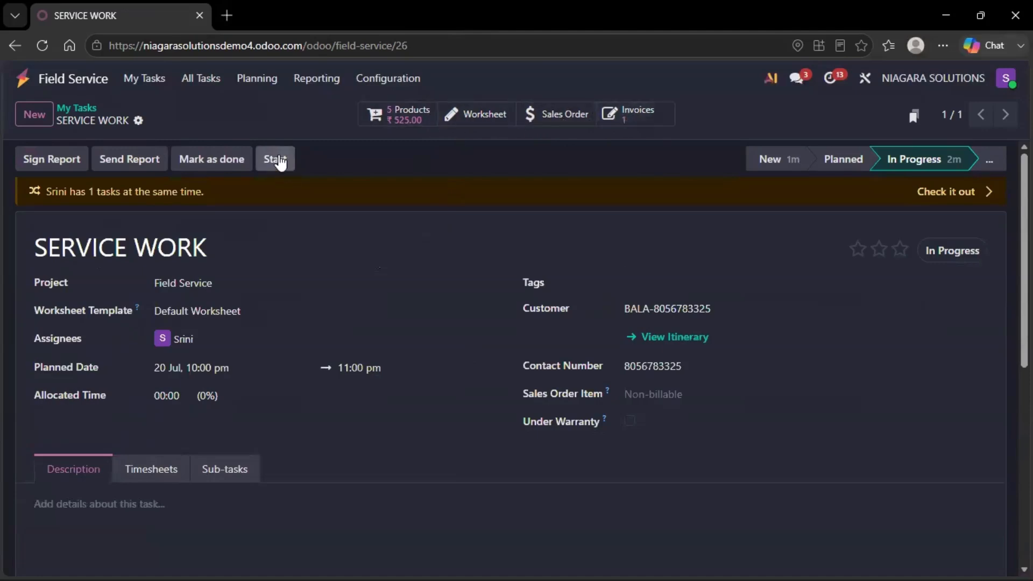
click(211, 160)
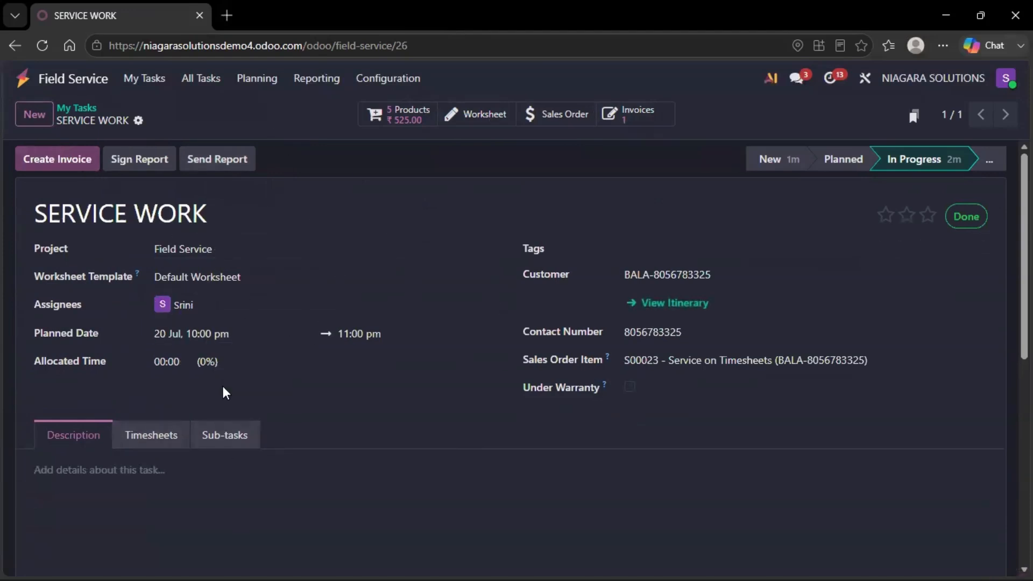
click(150, 430)
scroll(354, 418, down, 3)
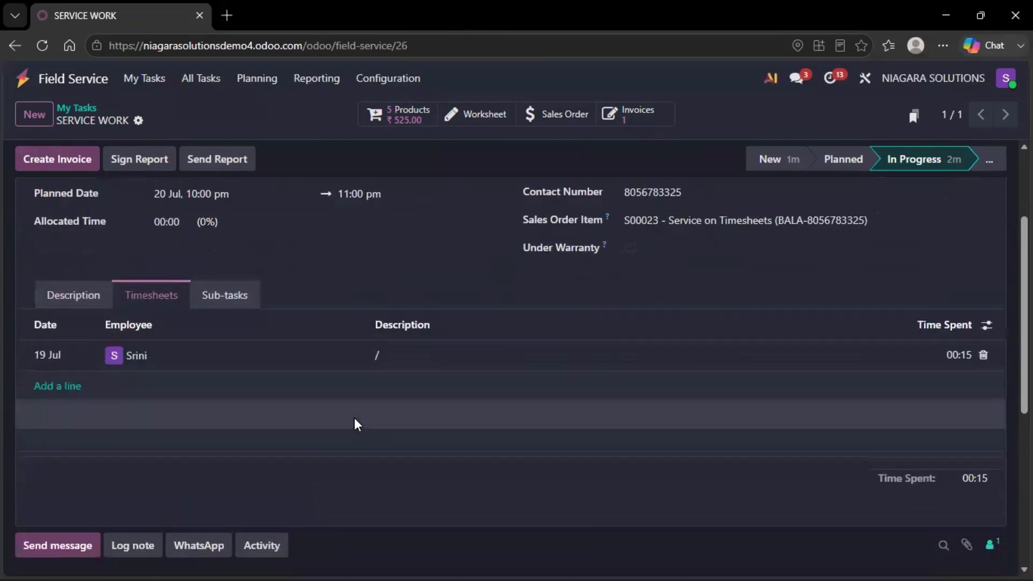
scroll(397, 373, up, 3)
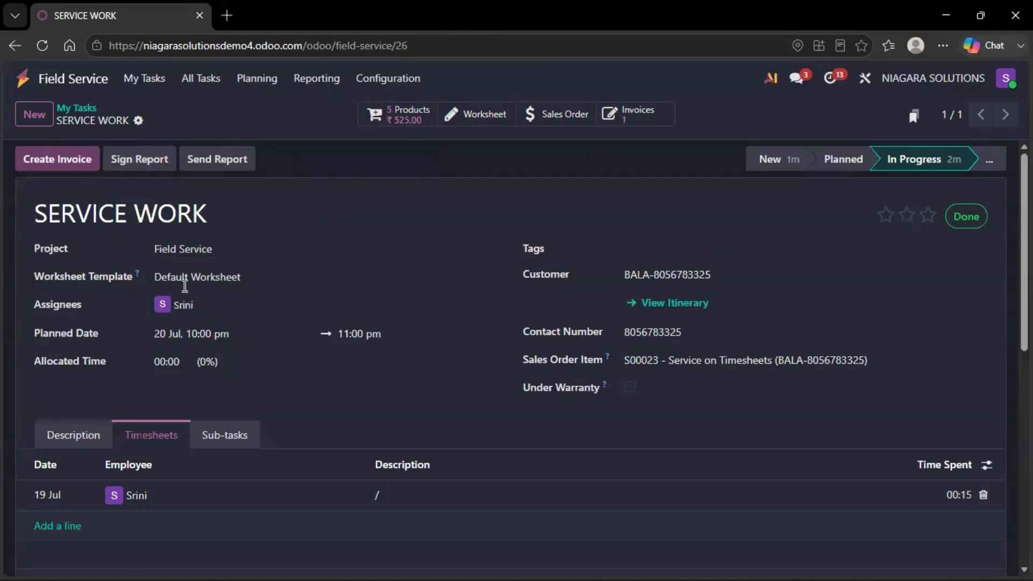
Switch to the Sales app and replace the My Quotations filter with the Sales Orders filter
click(90, 116)
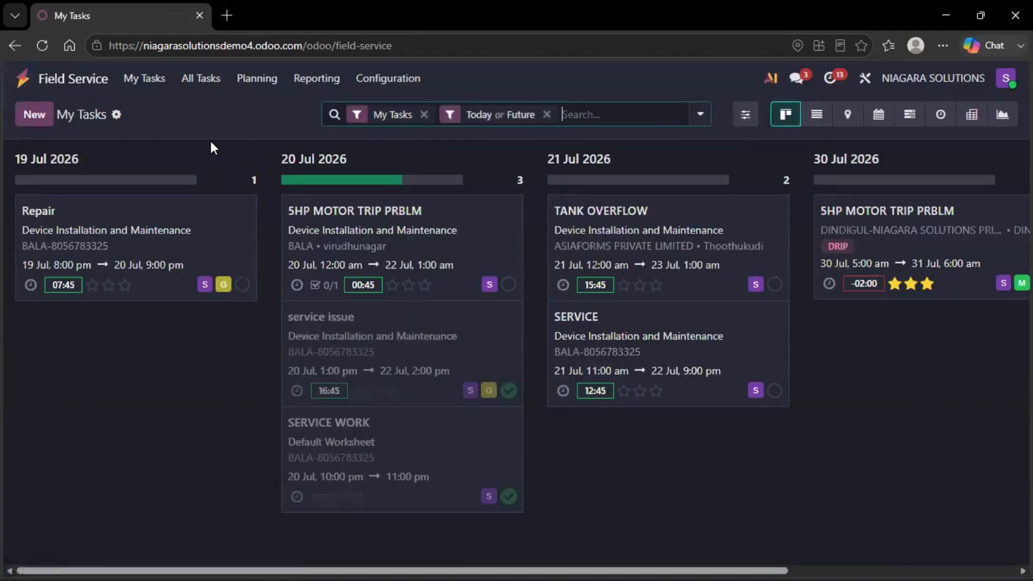
click(104, 86)
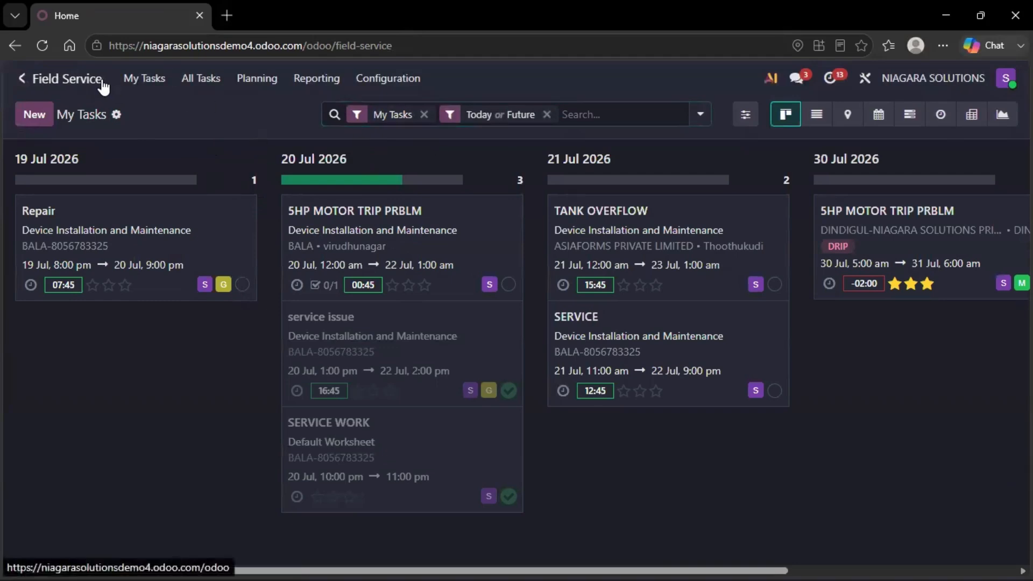
click(384, 228)
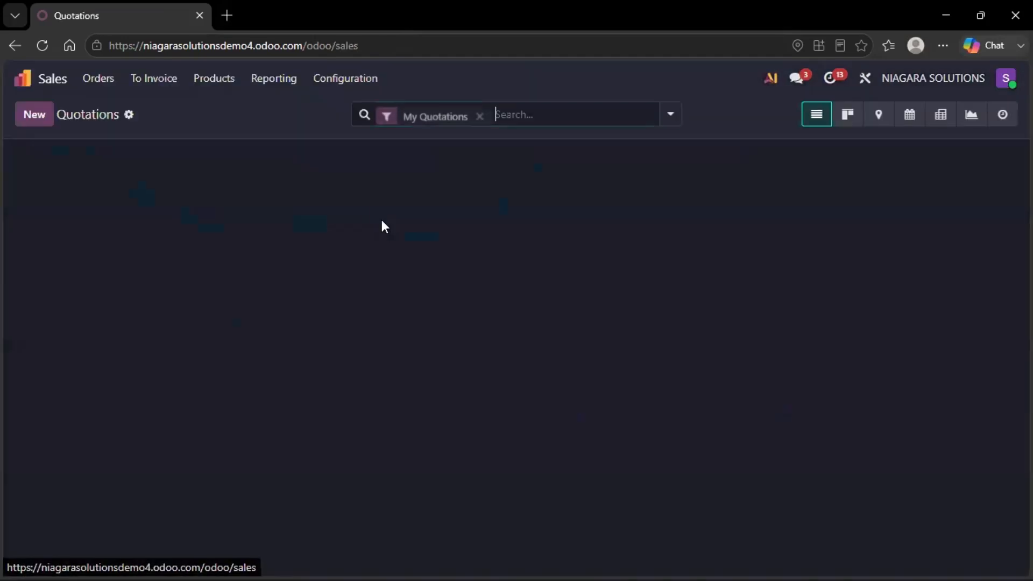
click(477, 114)
click(284, 233)
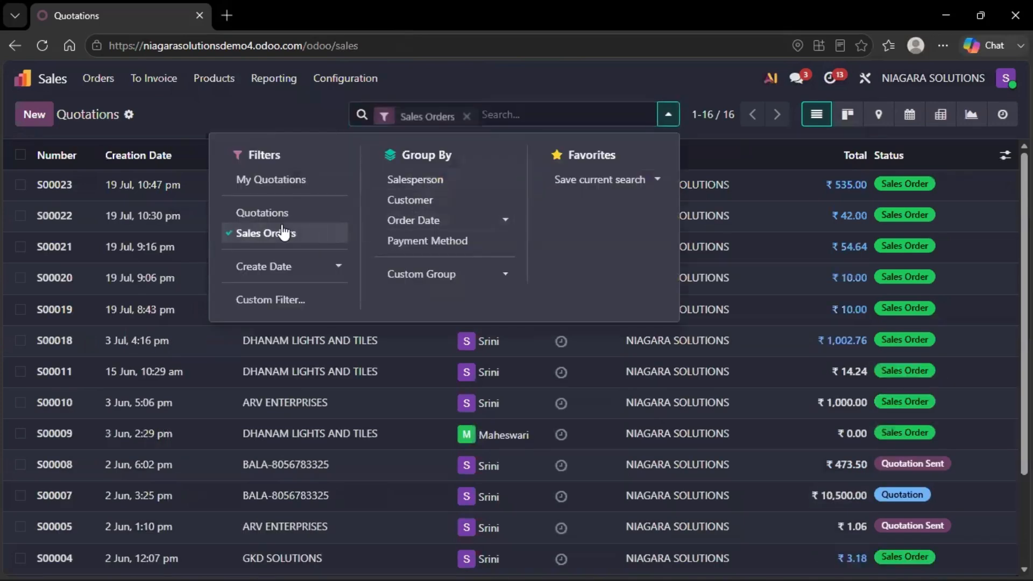
Group the sales orders by order date per day and expand the 19 Jul 2026 group
click(429, 227)
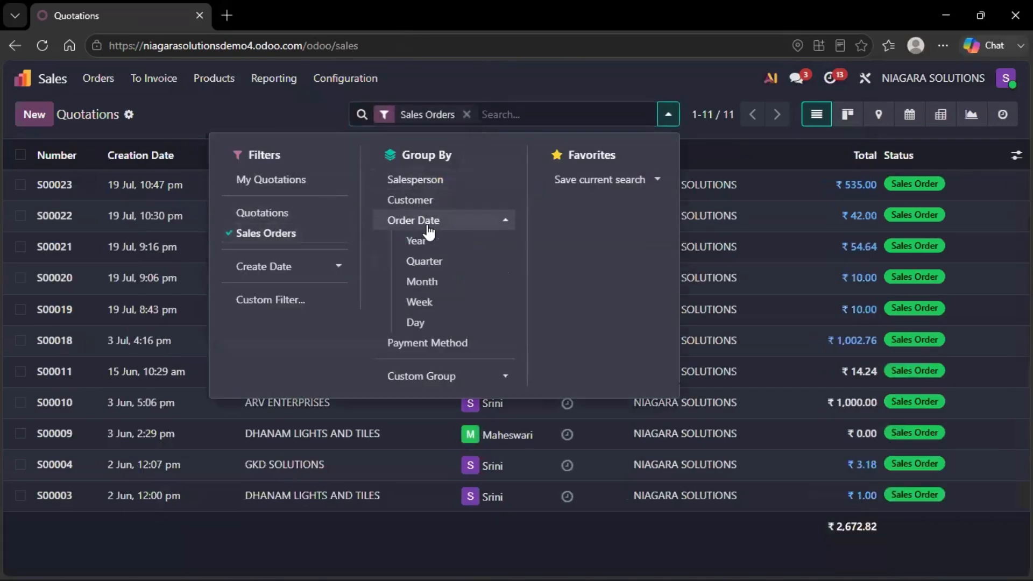
click(440, 326)
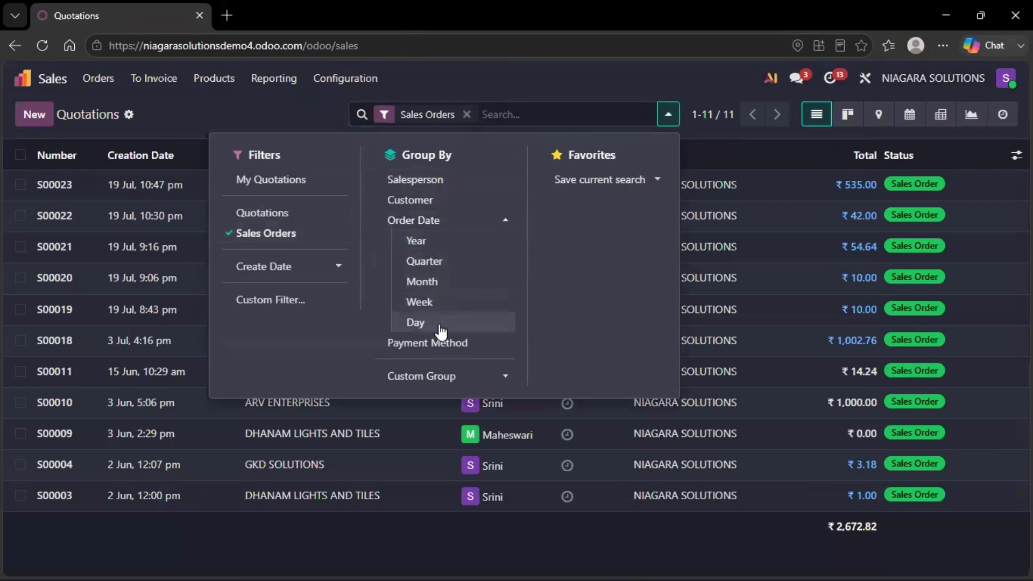
click(486, 76)
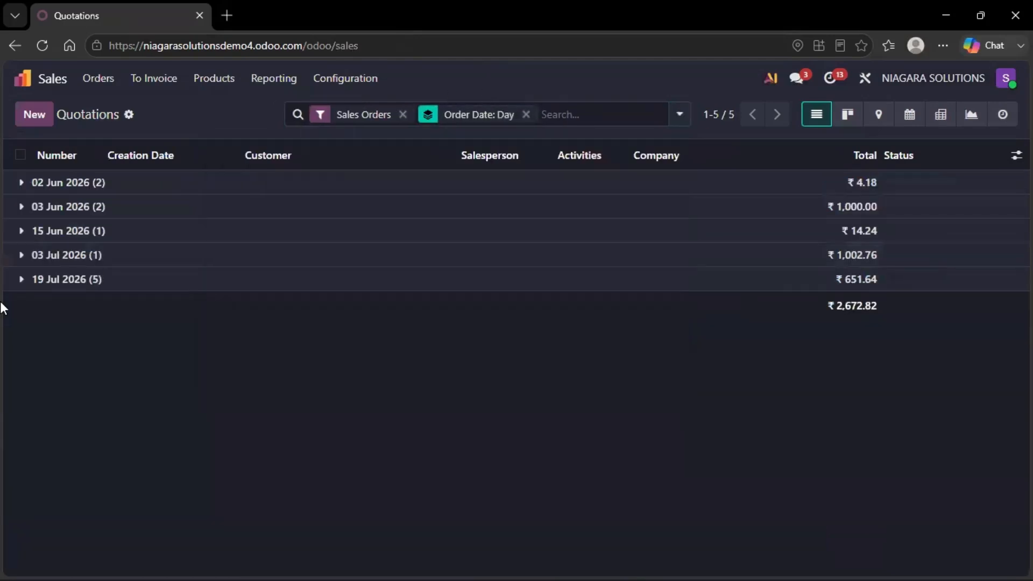
click(41, 280)
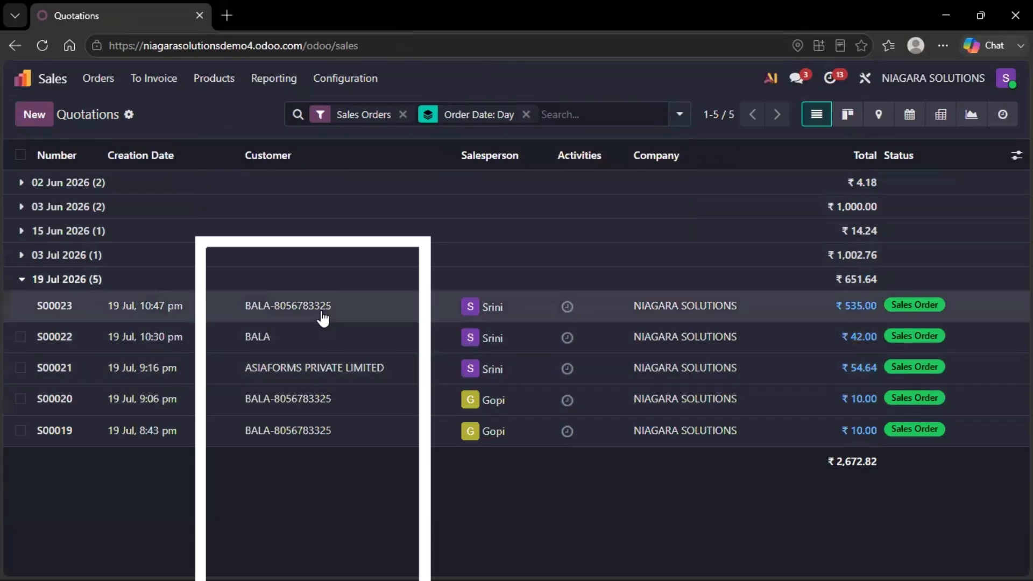
Open the newest sales order of 19 Jul 2026 and review its lines and those of the next three orders
click(311, 317)
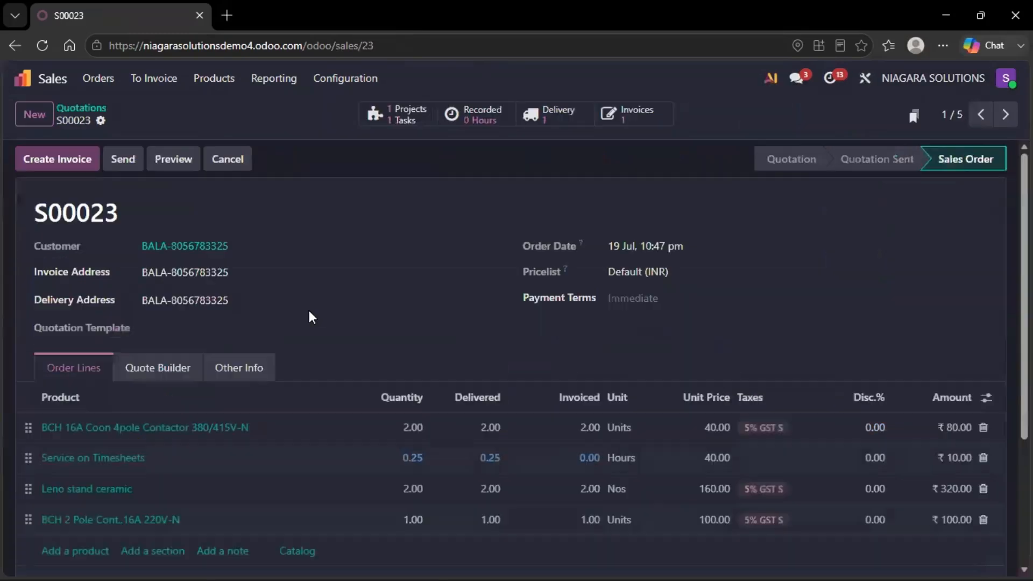
scroll(355, 380, down, 3)
scroll(355, 380, up, 3)
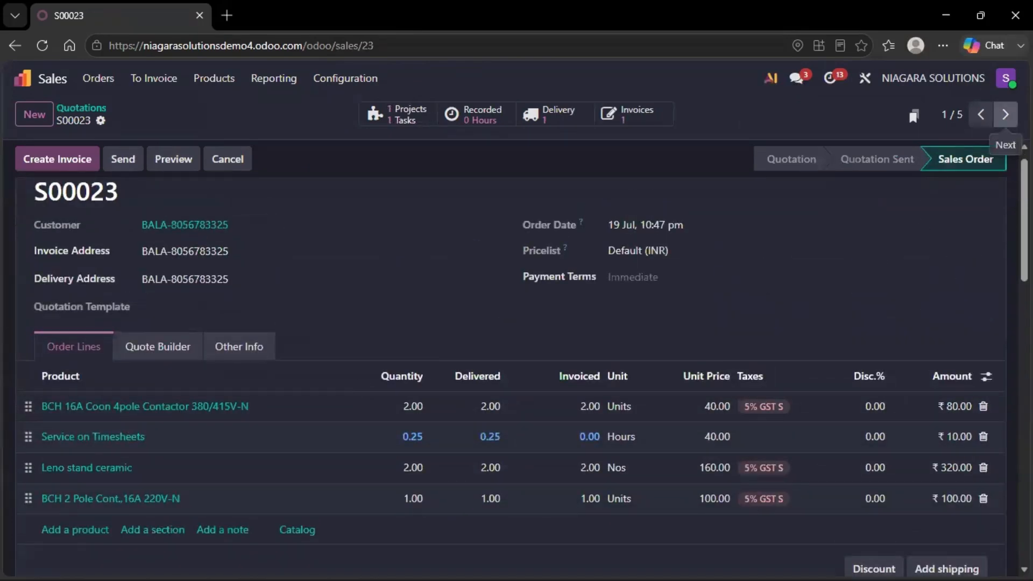
click(1006, 114)
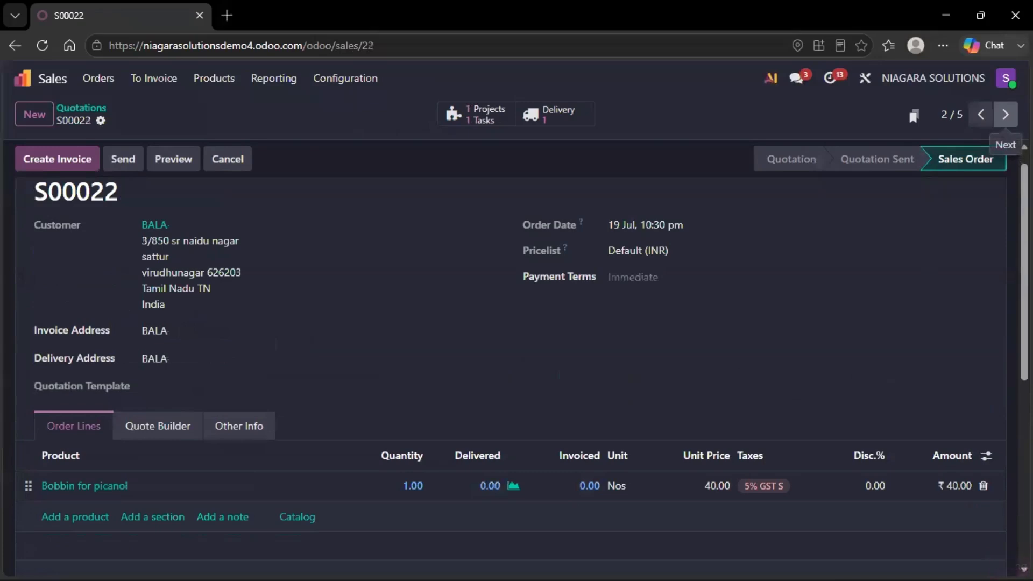
click(1005, 114)
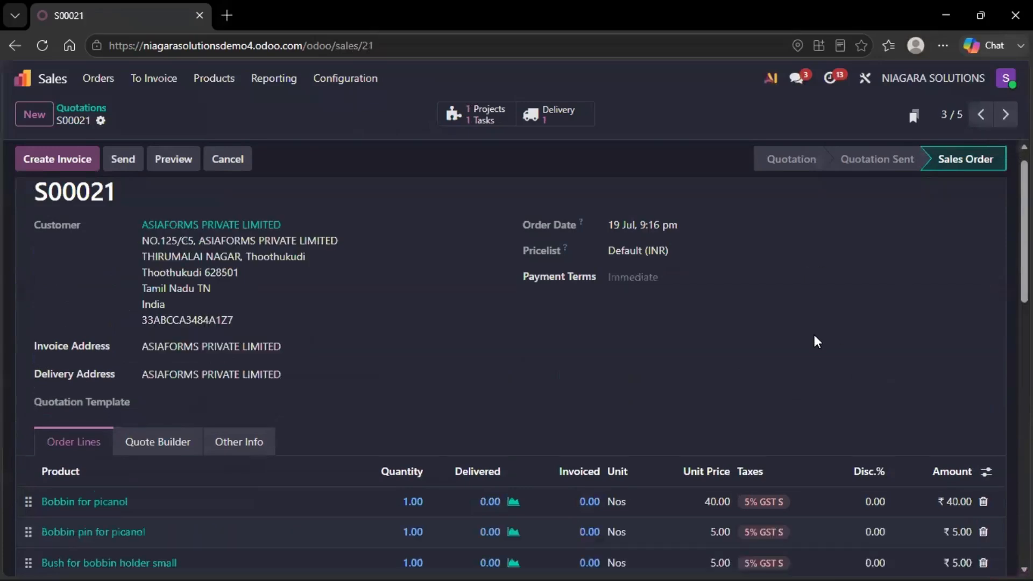
scroll(786, 321, down, 2)
click(1005, 114)
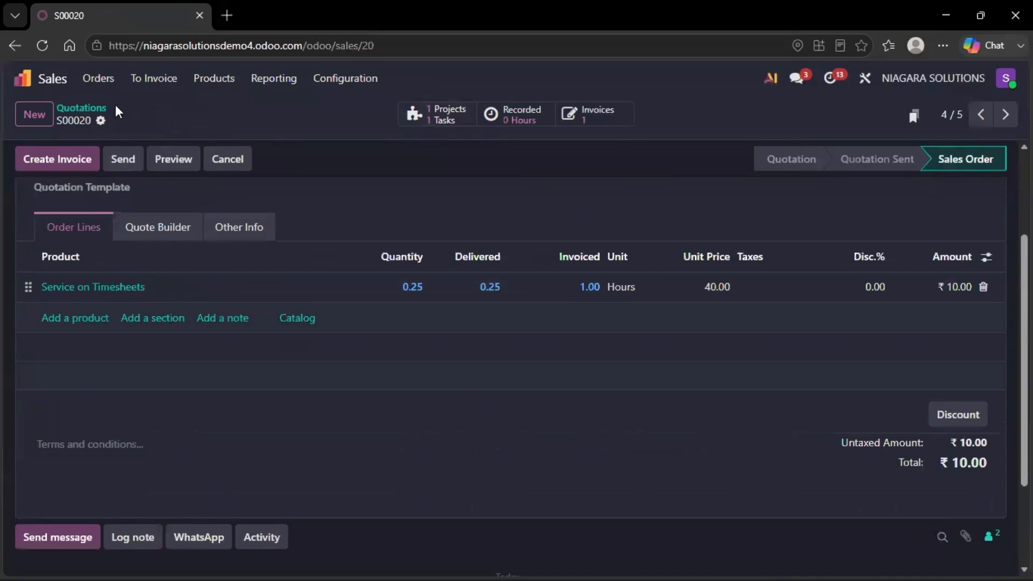
Leave the sales order for the quotations list and switch back to the My Tasks board in Field Service
click(80, 107)
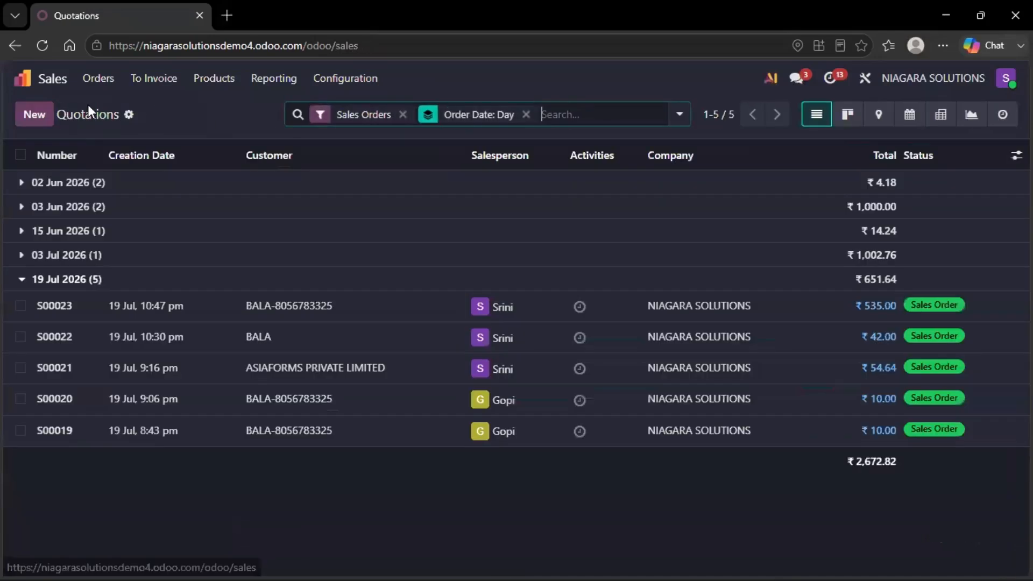
click(38, 79)
click(274, 308)
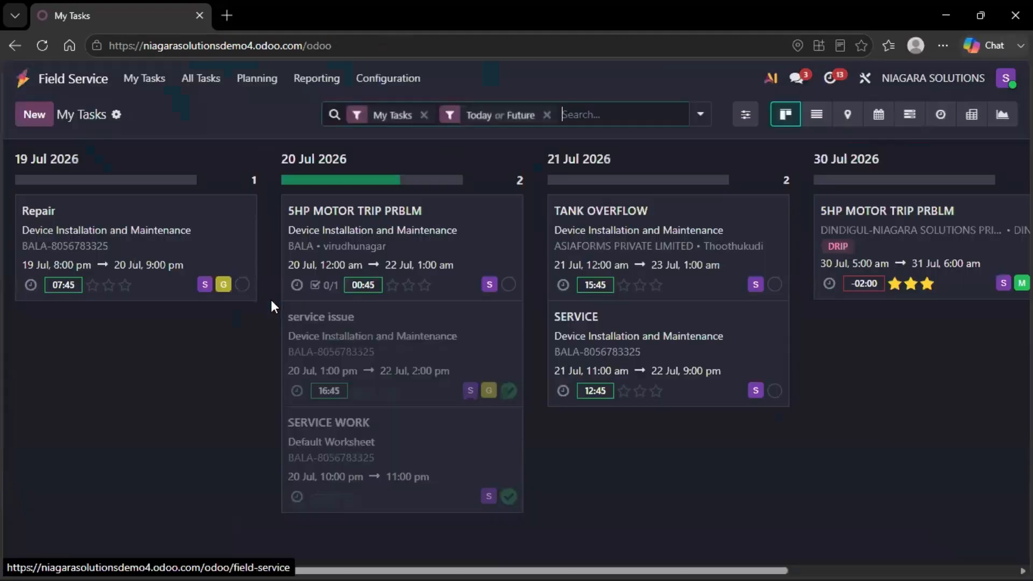